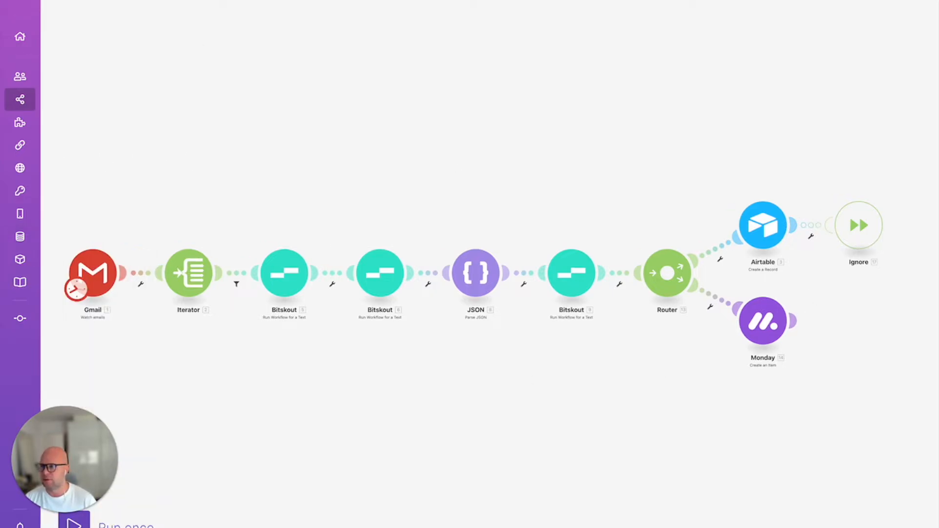
Leave the existing Gmail-to-Airtable scenario, return to the list of all scenarios and create a new empty scenario
scroll(343, 186, "right", 1)
left_click_drag(126, 166, 256, 162)
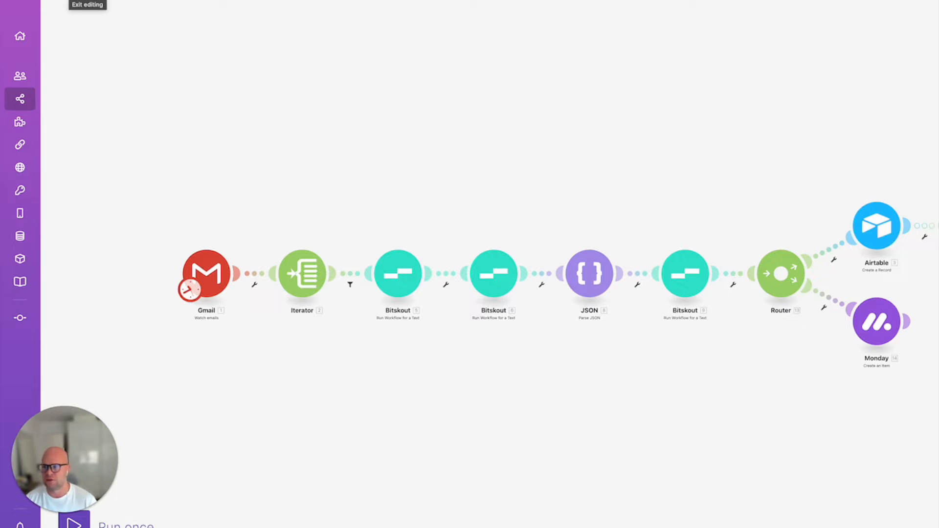
left_click(69, 1)
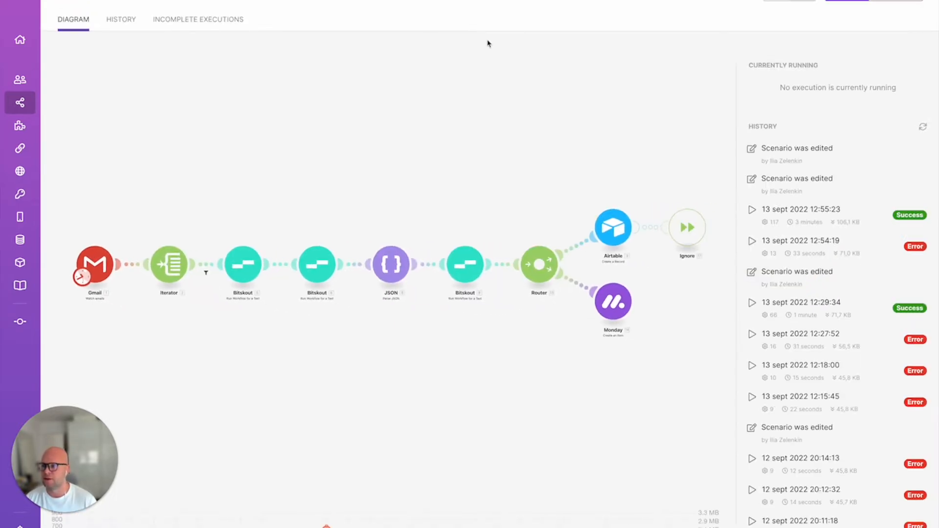
left_click(59, 1)
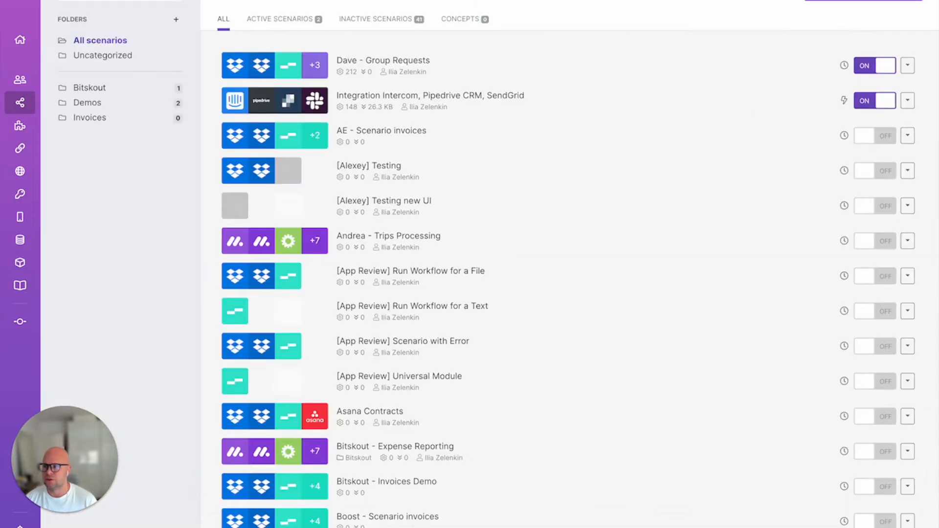
left_click(835, 2)
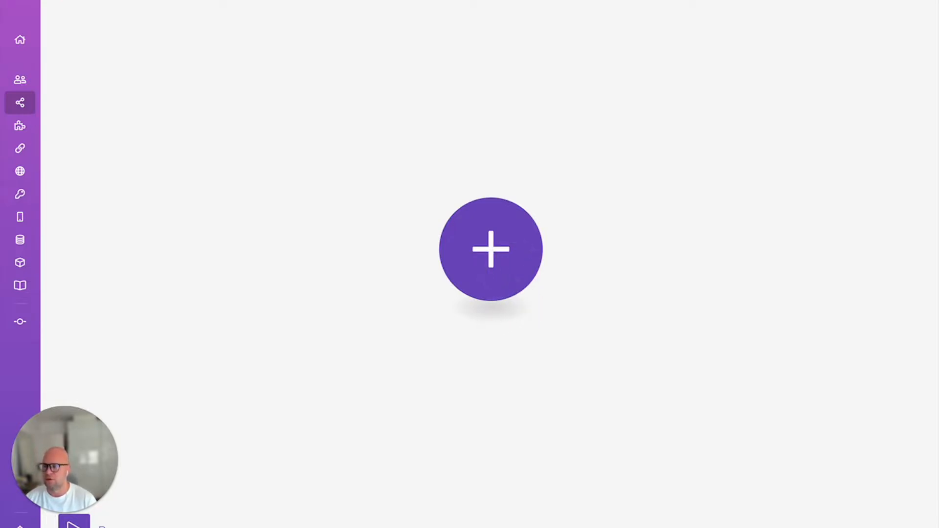
Add the Gmail Watch emails trigger as the first module of the new scenario
left_click(512, 271)
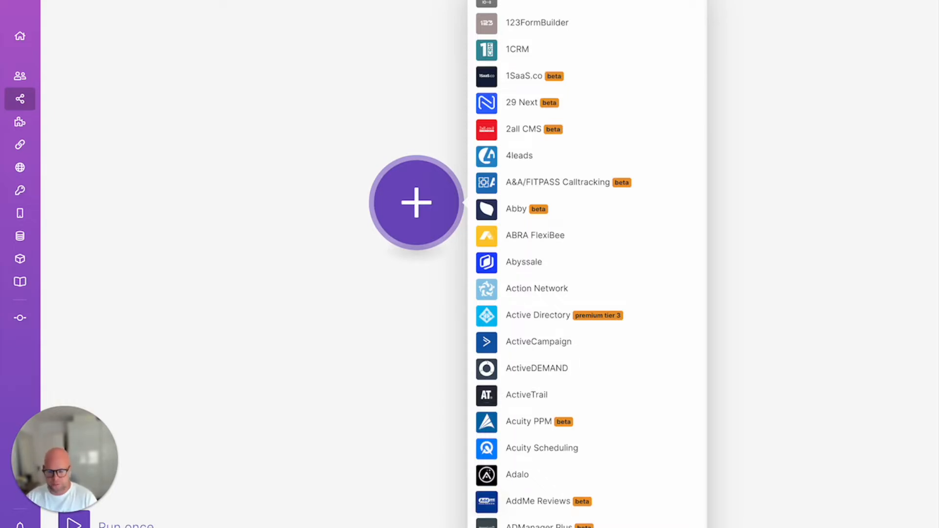
type("gmail")
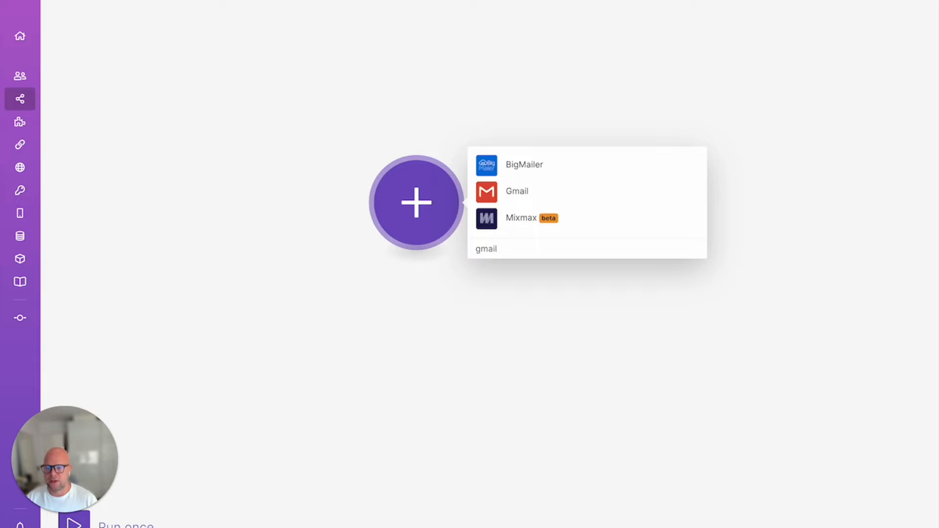
left_click(496, 196)
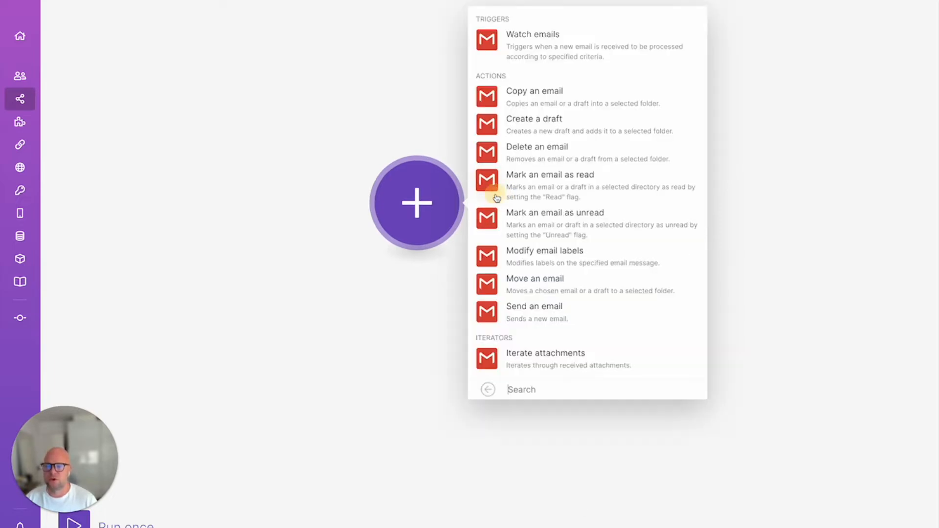
left_click(508, 35)
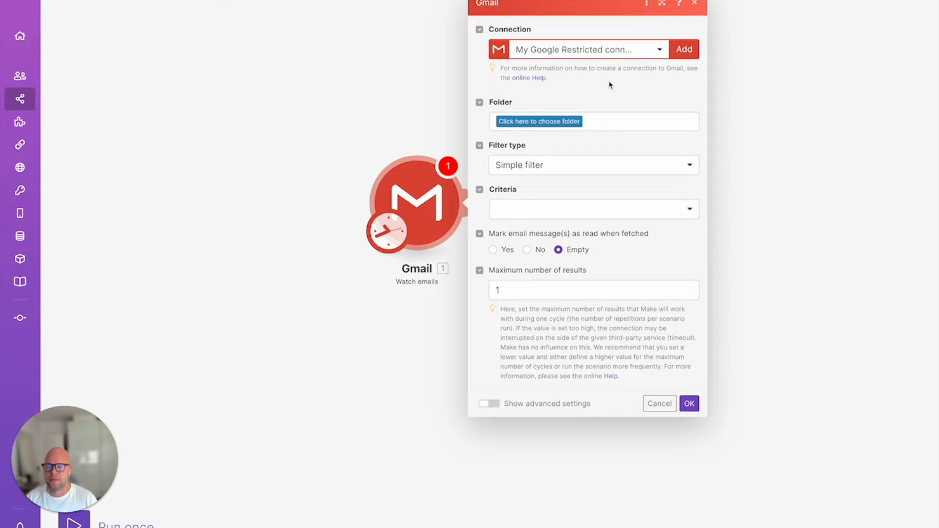
Set the trigger's folder to Inbox and its filter type to Gmail filter
left_click(555, 124)
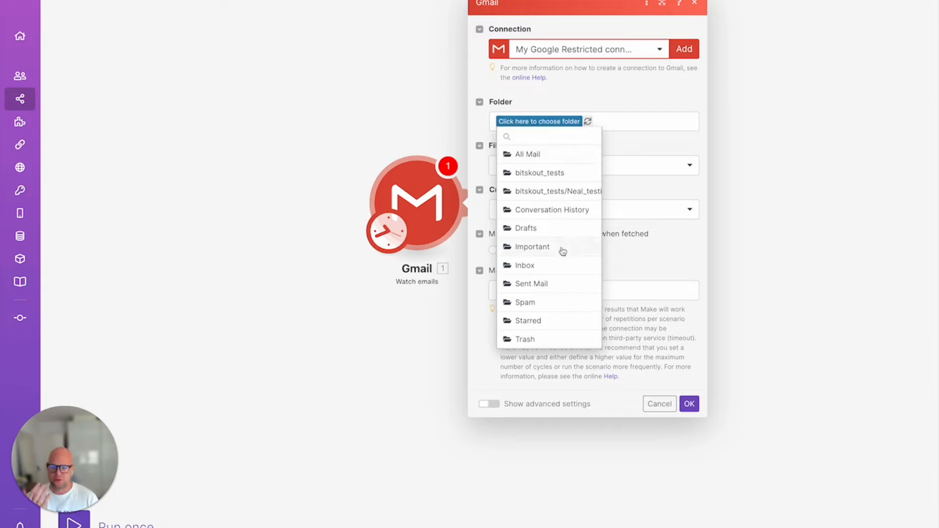
left_click(557, 267)
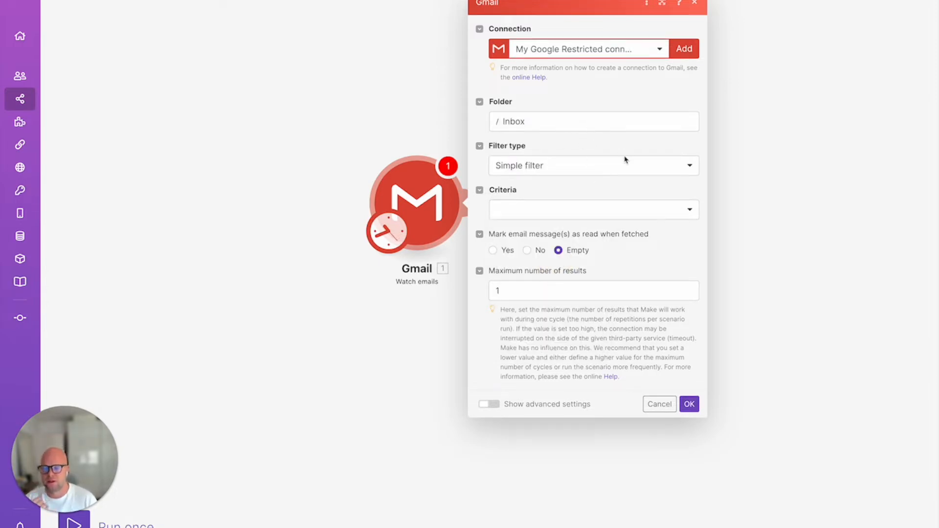
left_click(627, 171)
left_click(625, 201)
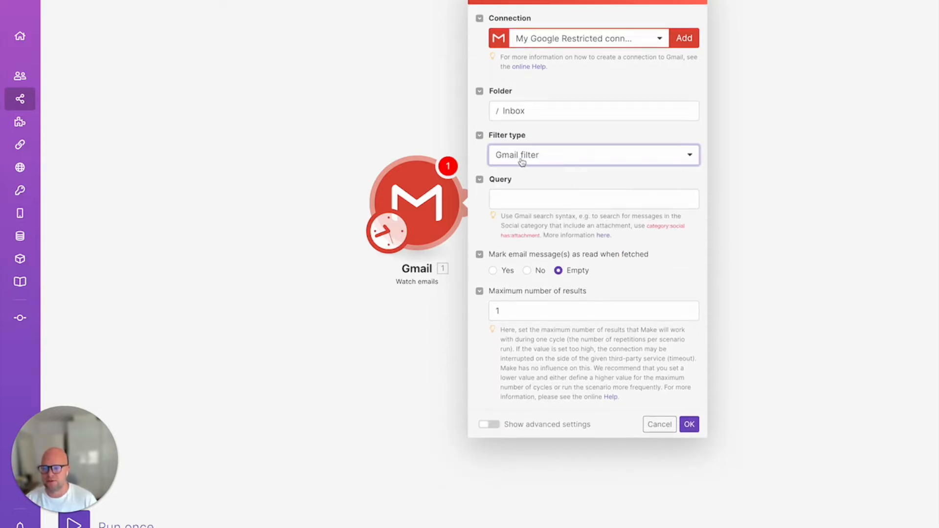
Set the filter query to "Subject: High Tech" and save the Gmail trigger so that it starts from now on
left_click(598, 201)
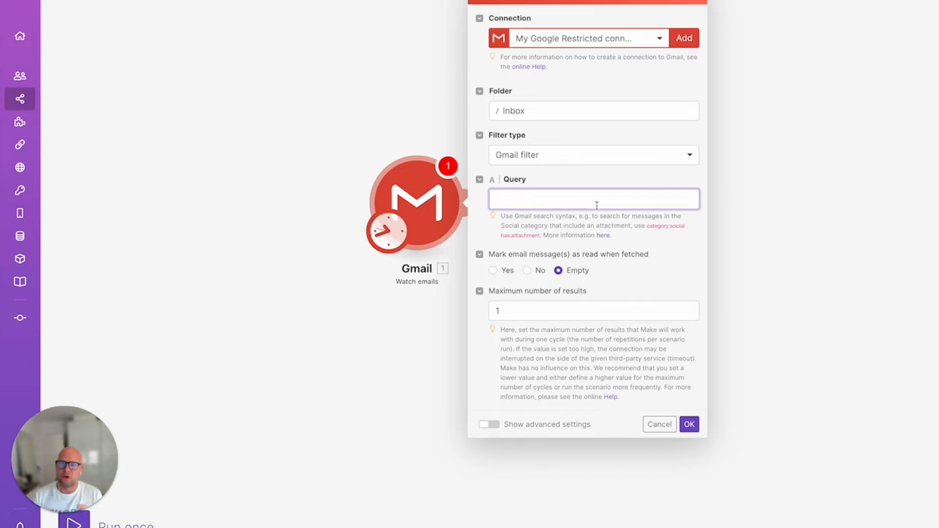
type("Subjec")
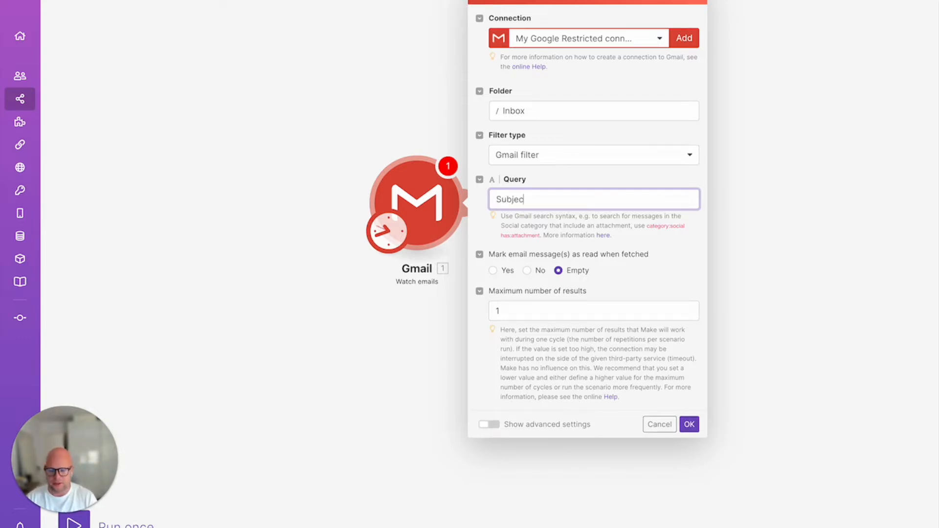
type("t: ")
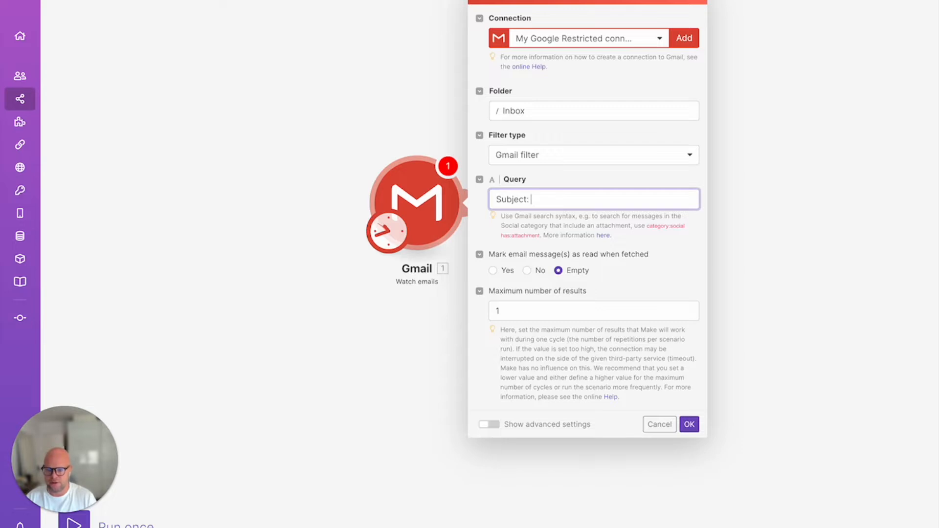
type("High Tech")
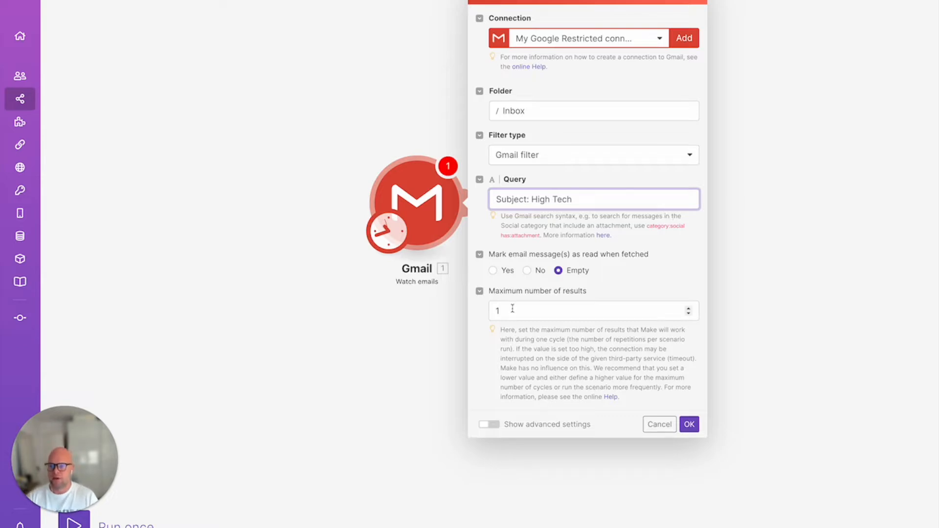
left_click(487, 312)
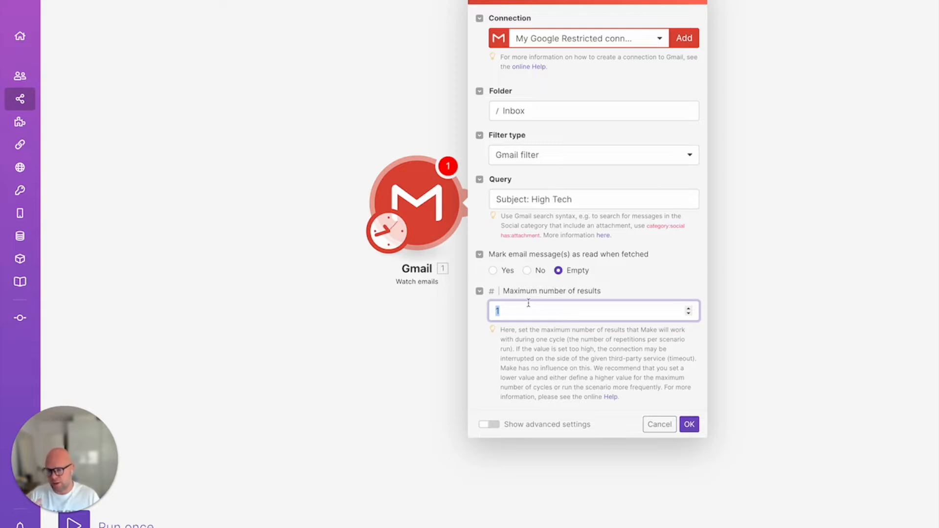
left_click(689, 424)
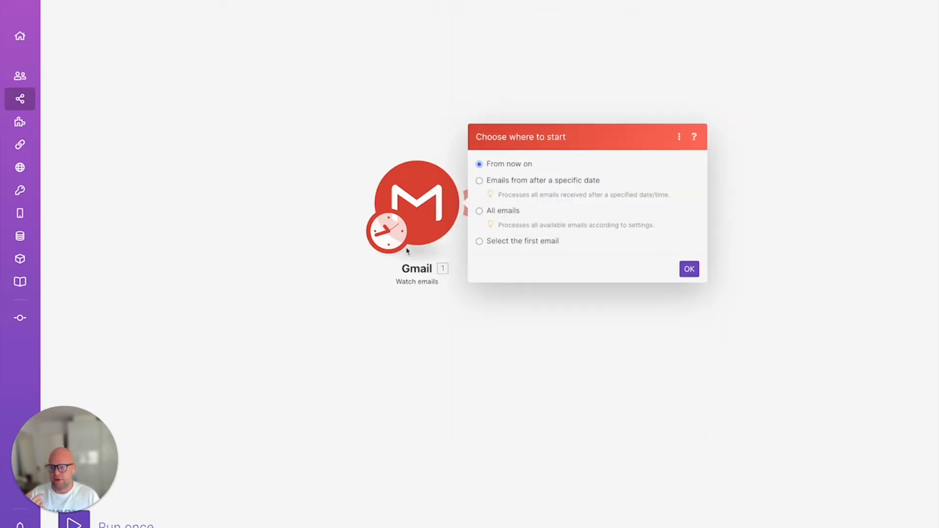
left_click(689, 270)
Add an advanced scheduling item to the Gmail trigger that limits its runs to Monday through Friday
left_click(383, 226)
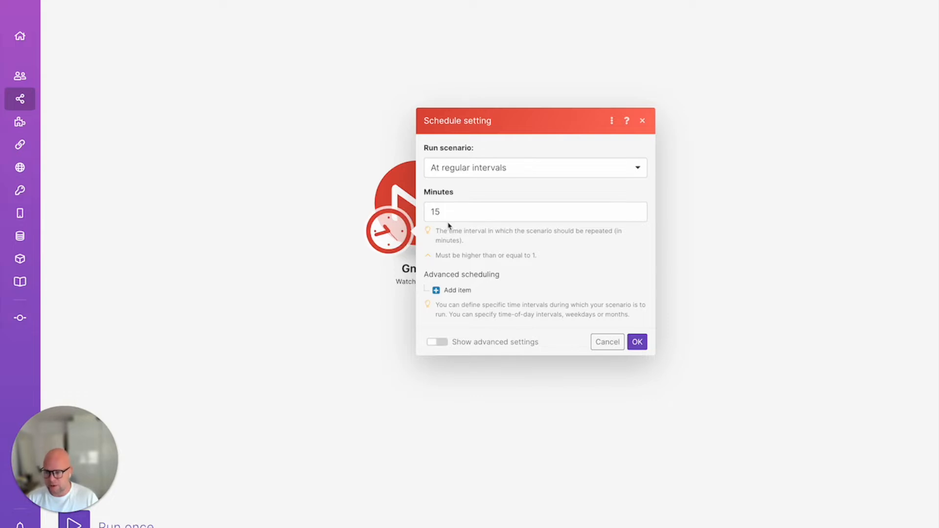
left_click(436, 291)
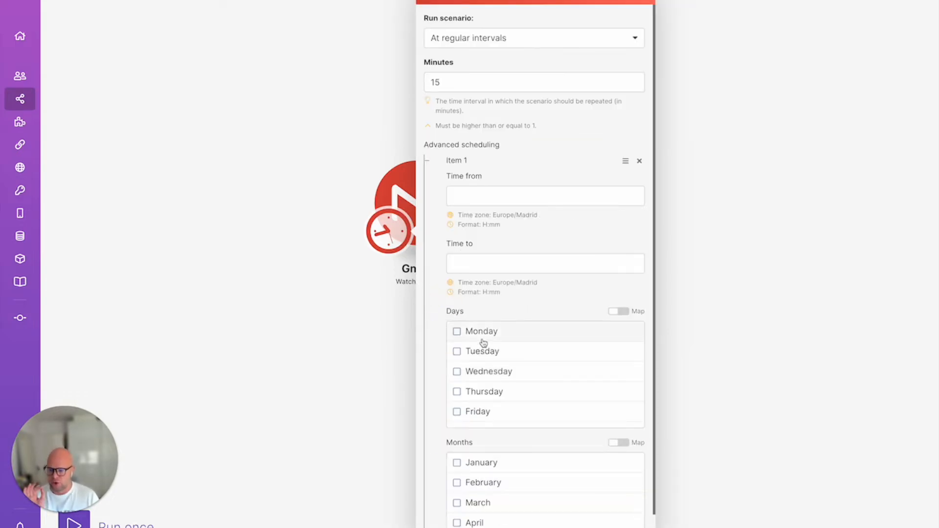
scroll(480, 341, "down", 1)
scroll(469, 332, "up", 1)
left_click(457, 332)
left_click(457, 351)
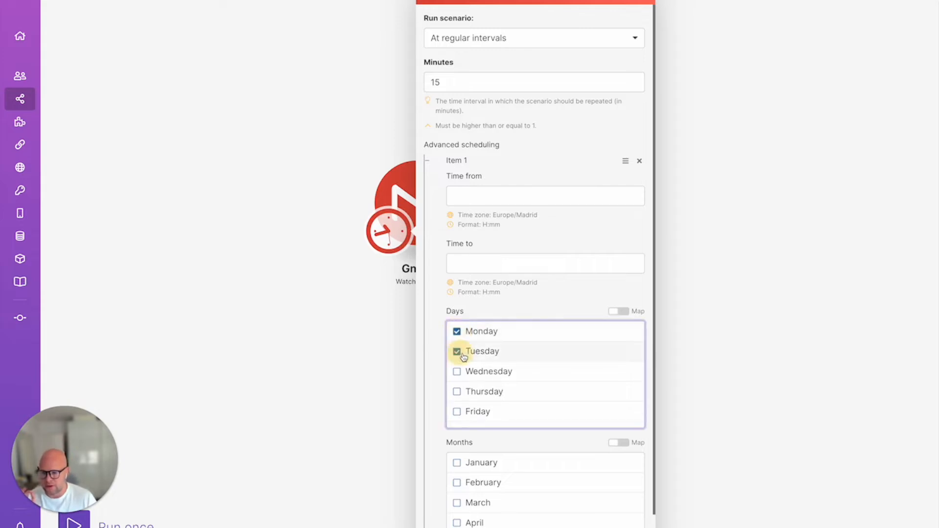
scroll(460, 350, "down", 1)
left_click(458, 343)
left_click(457, 363)
left_click(458, 383)
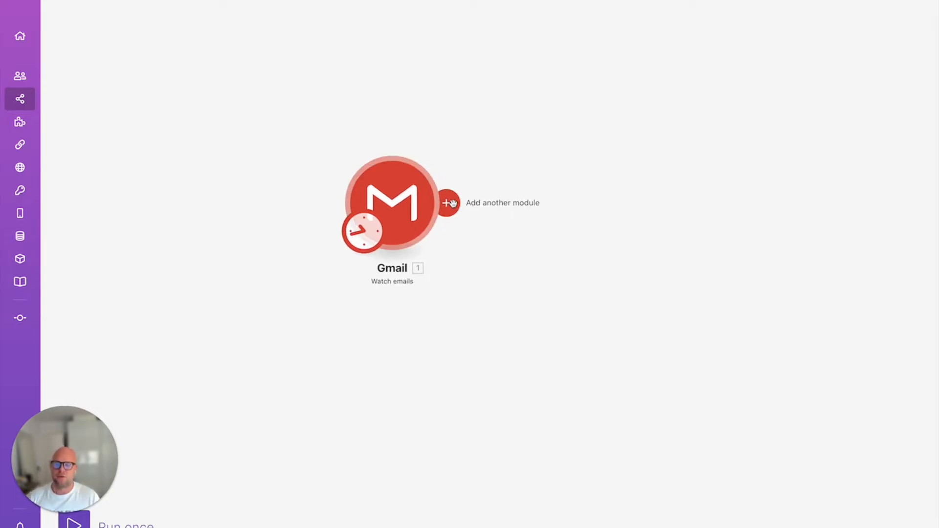
Switch to the "[HARO] High Tech Queries: Evening Edition" email and examine its index and the separator line beneath it
left_click(453, 204)
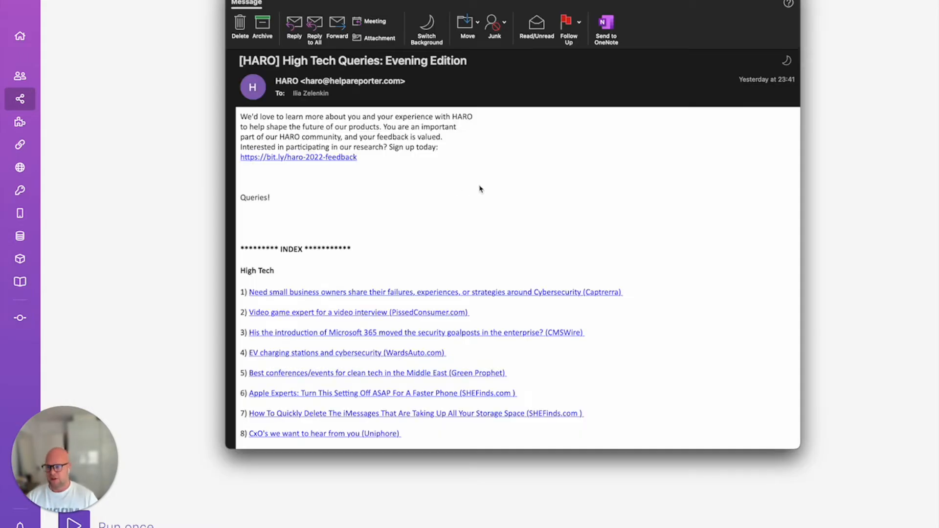
scroll(438, 219, "down", 3)
left_click_drag(242, 206, 362, 212)
scroll(371, 331, "down", 5)
left_click_drag(371, 331, 237, 174)
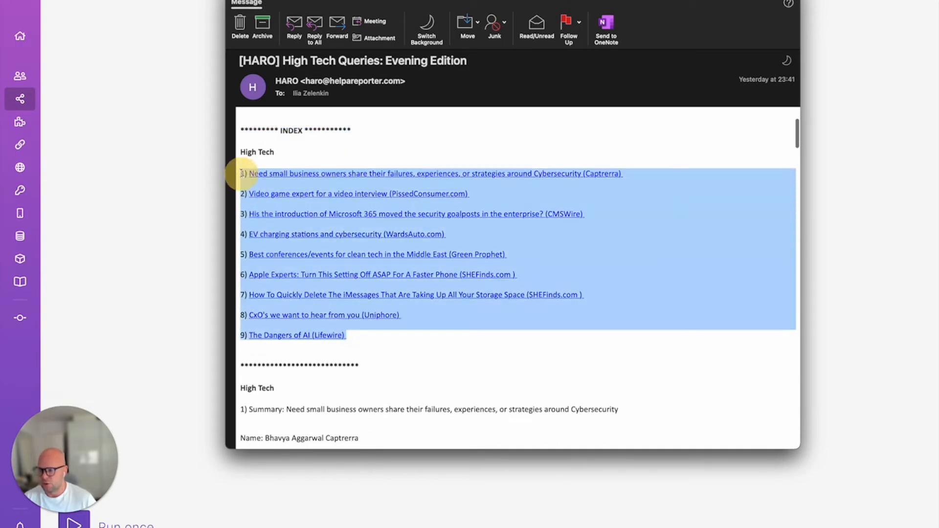
scroll(455, 264, "down", 8)
left_click_drag(392, 249, 304, 244)
scroll(318, 252, "down", 7)
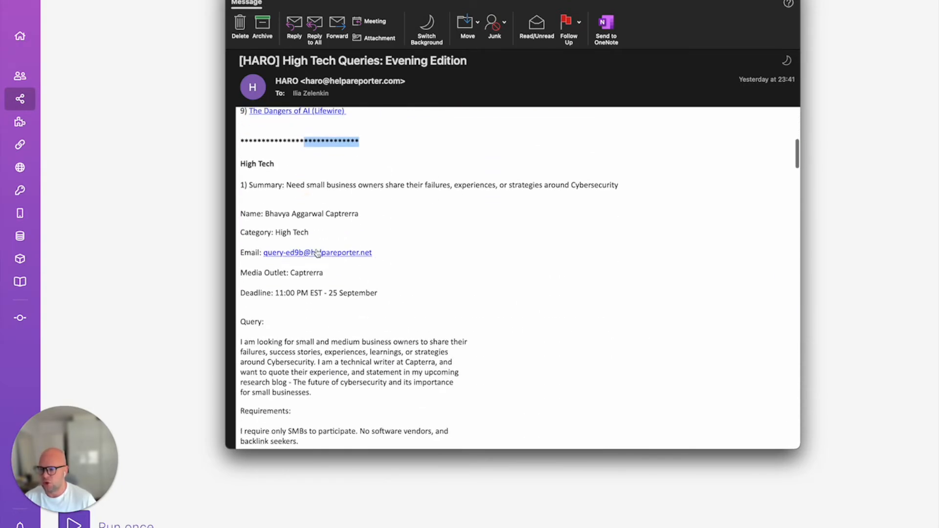
Examine the dashed separator lines that divide the first, second and third queries in the email
scroll(270, 210, "down", 13)
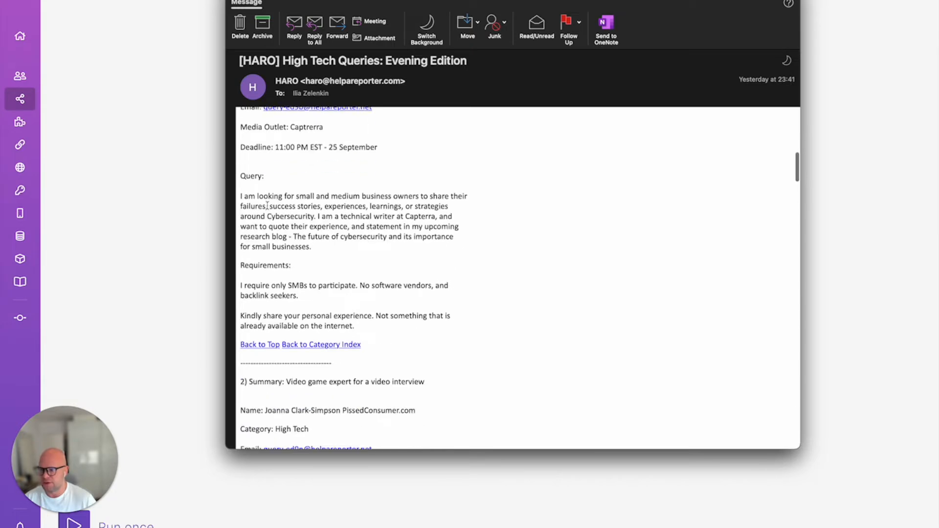
left_click_drag(333, 314, 238, 314)
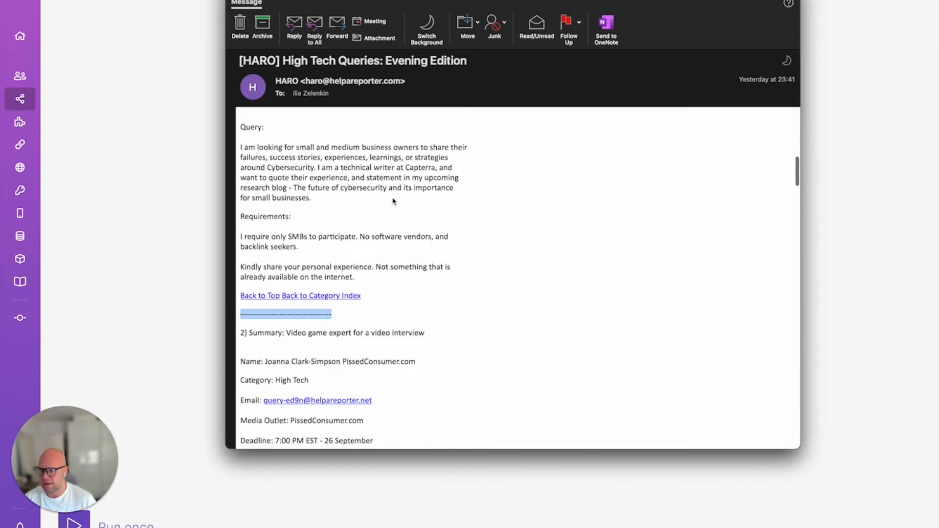
scroll(395, 198, "down", 9)
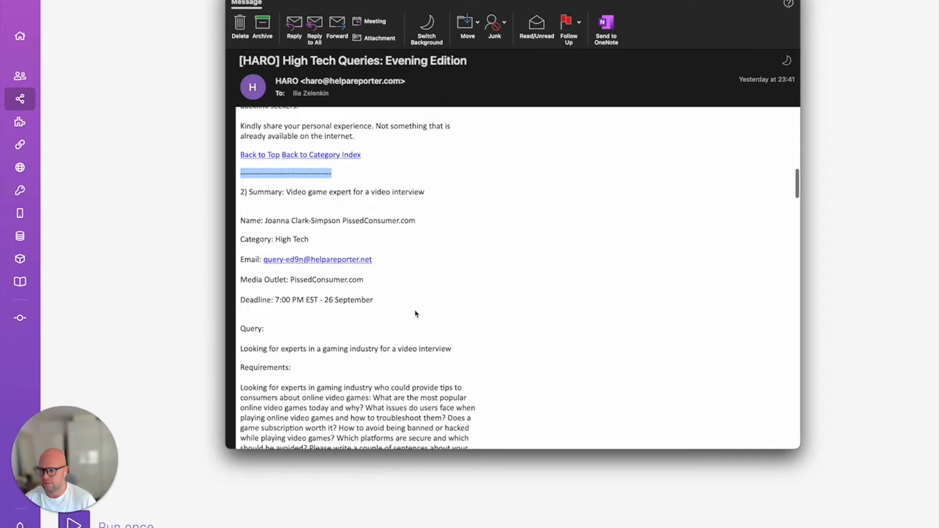
scroll(416, 313, "down", 9)
left_click_drag(341, 391, 239, 387)
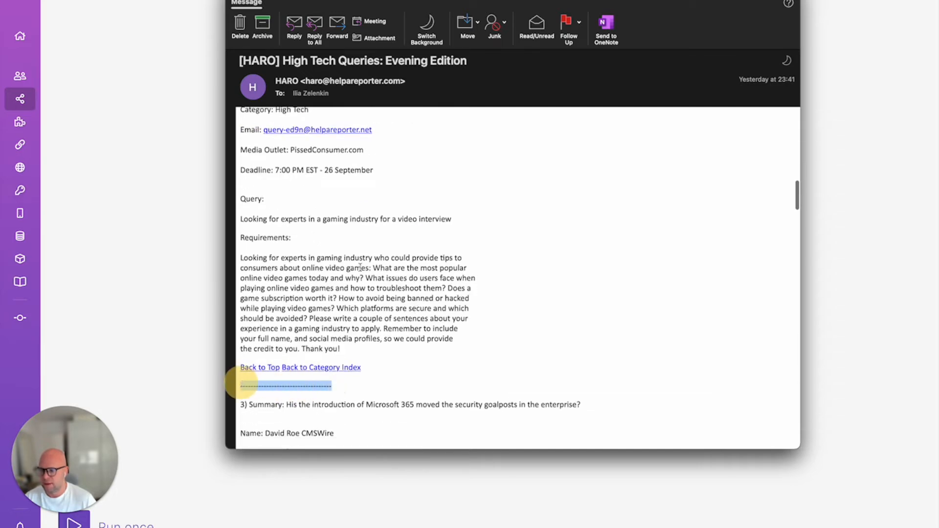
scroll(375, 256, "up", 20)
scroll(376, 256, "up", 6)
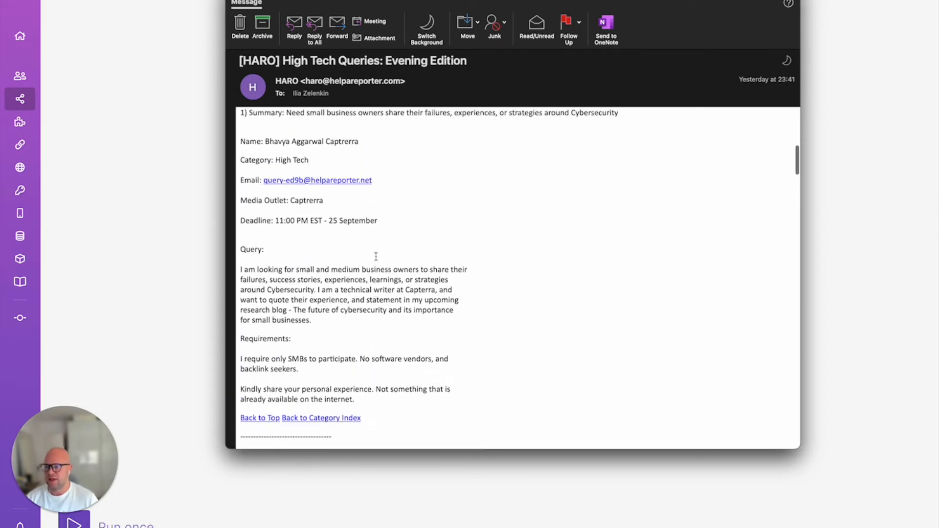
Review the full text block of the first query, the index above it and the third query between its separators
left_click_drag(239, 112, 471, 421)
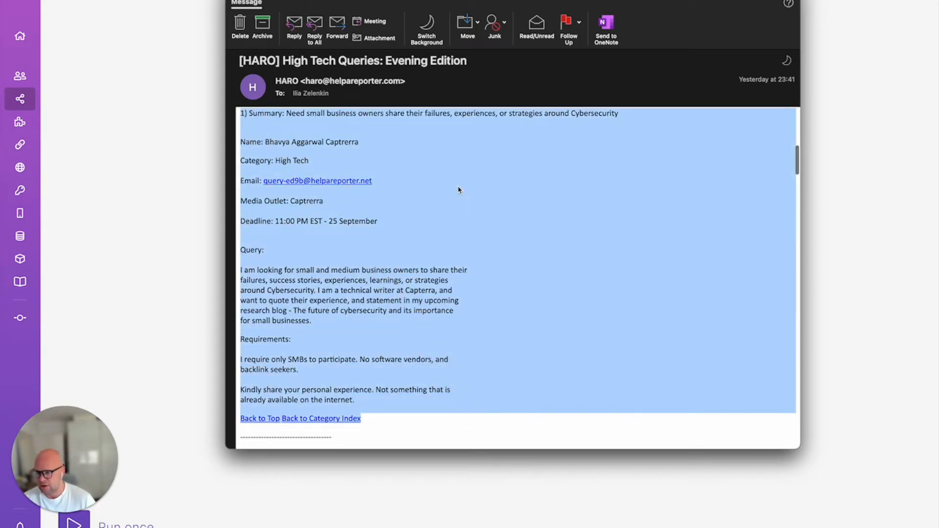
scroll(458, 189, "up", 3)
scroll(456, 186, "up", 10)
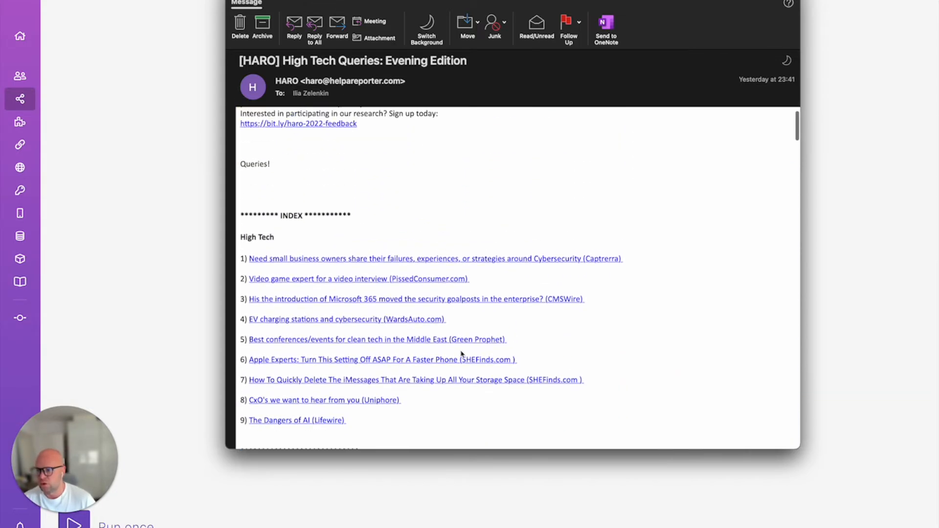
left_click_drag(396, 430, 325, 170)
scroll(441, 216, "down", 15)
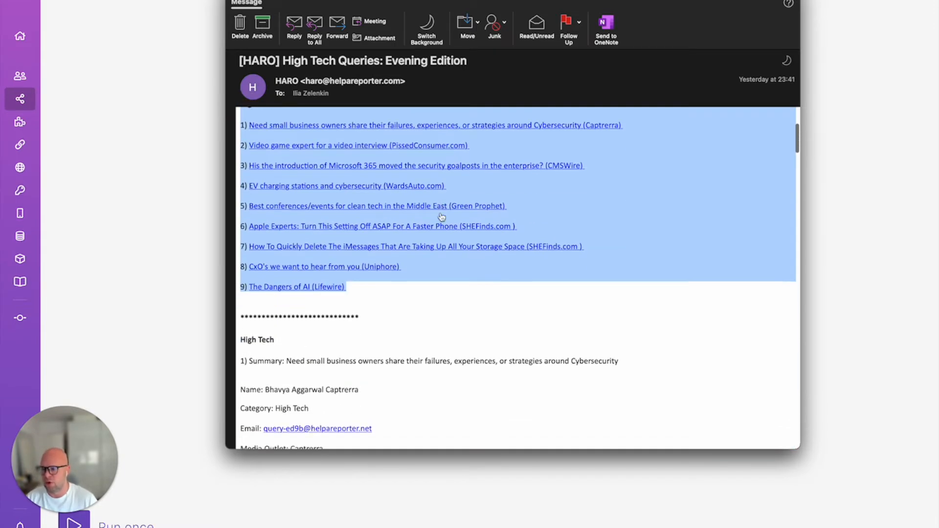
scroll(442, 216, "down", 5)
left_click_drag(340, 153, 241, 148)
scroll(440, 227, "down", 2)
scroll(474, 264, "down", 8)
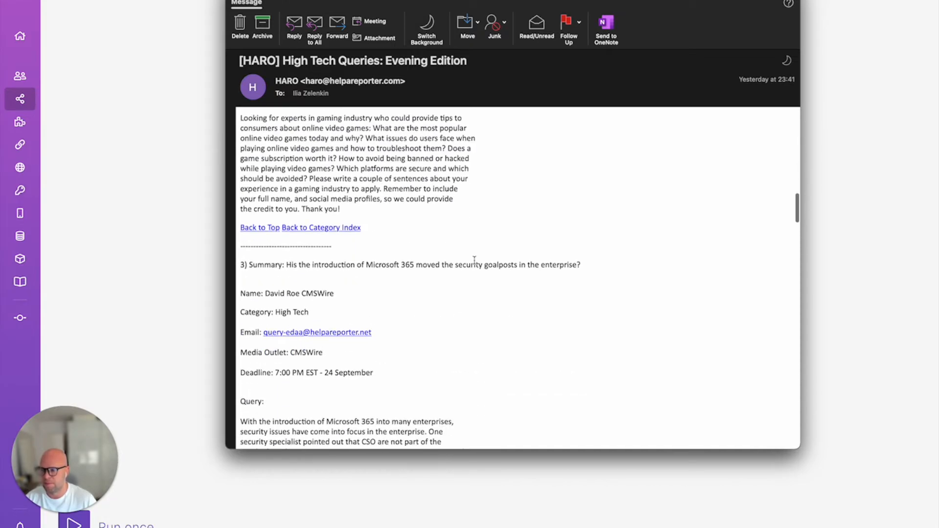
left_click_drag(349, 250, 230, 243)
scroll(512, 259, "down", 3)
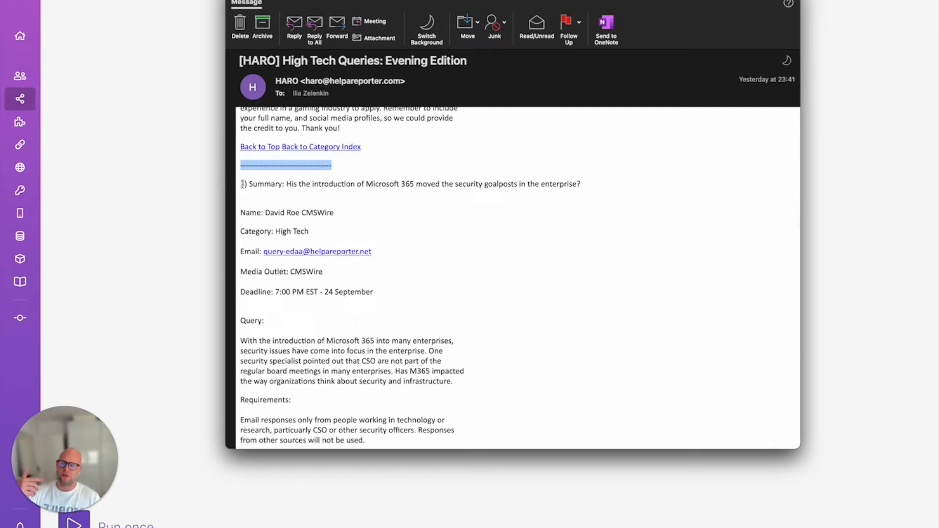
left_click_drag(241, 183, 308, 233)
scroll(443, 396, "down", 3)
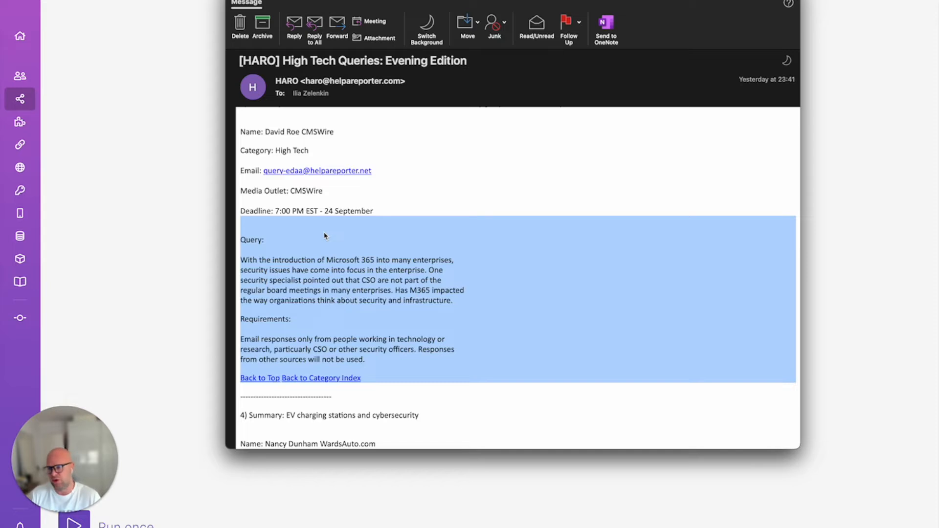
Examine the dashed separator above the third query and the query's full text block, and return to the scenario
scroll(325, 236, "up", 5)
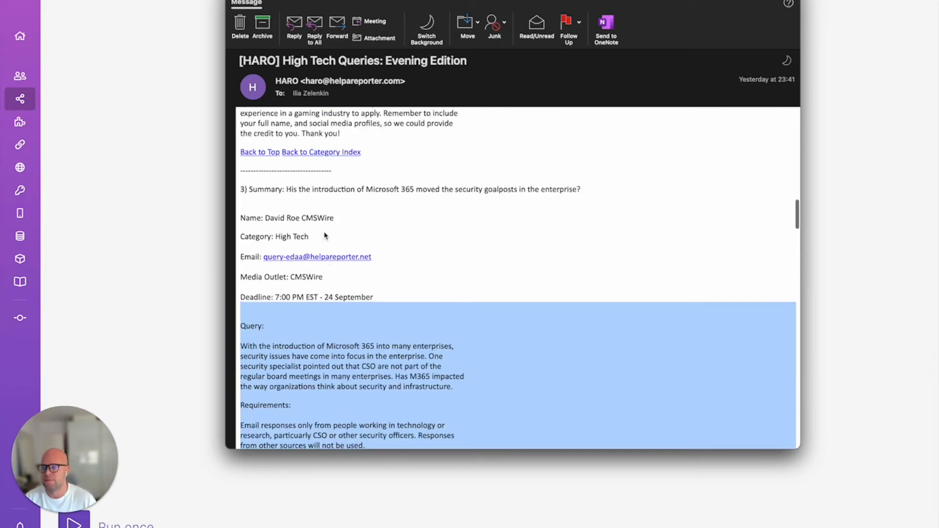
left_click_drag(335, 206, 241, 203)
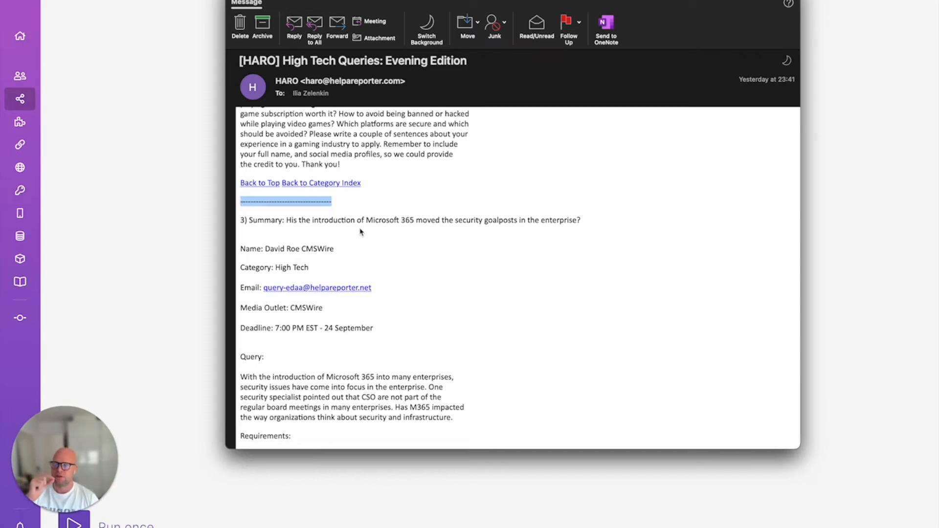
scroll(361, 231, "down", 1)
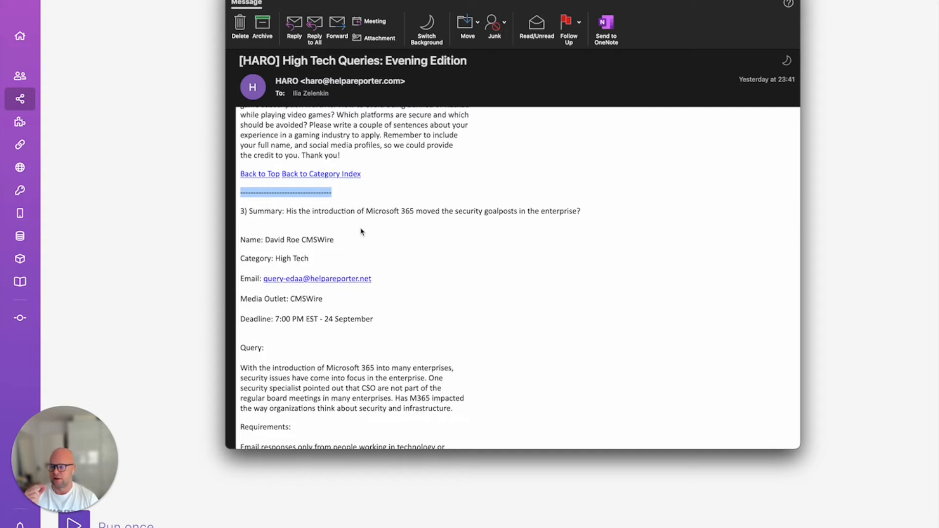
scroll(390, 368, "down", 5)
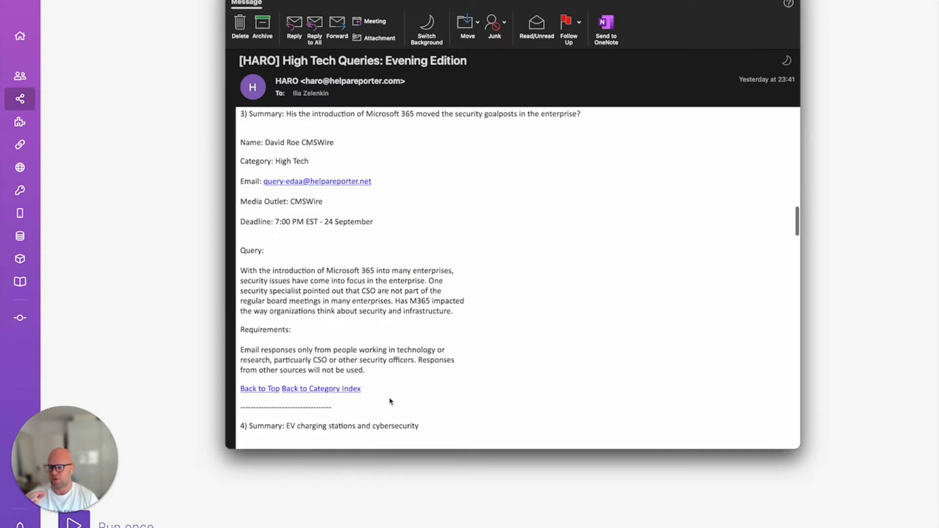
left_click_drag(386, 395, 236, 106)
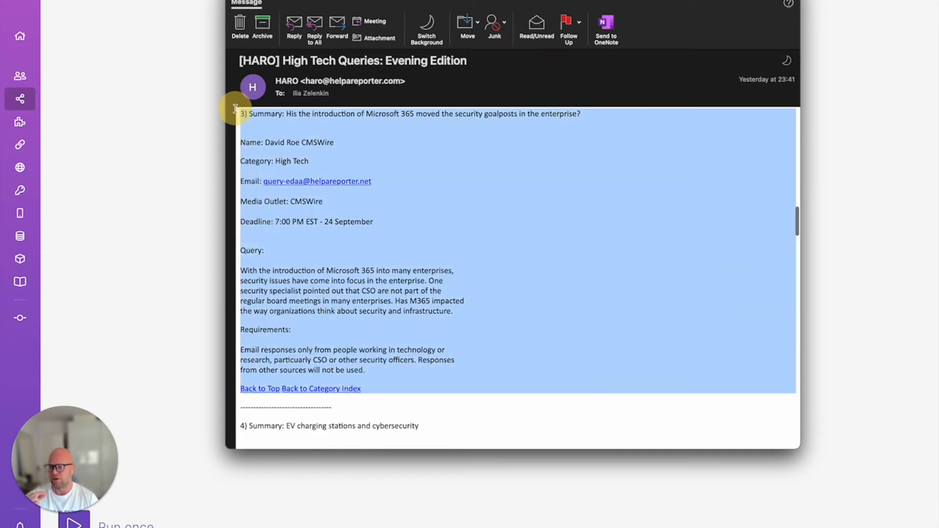
left_click(133, 153)
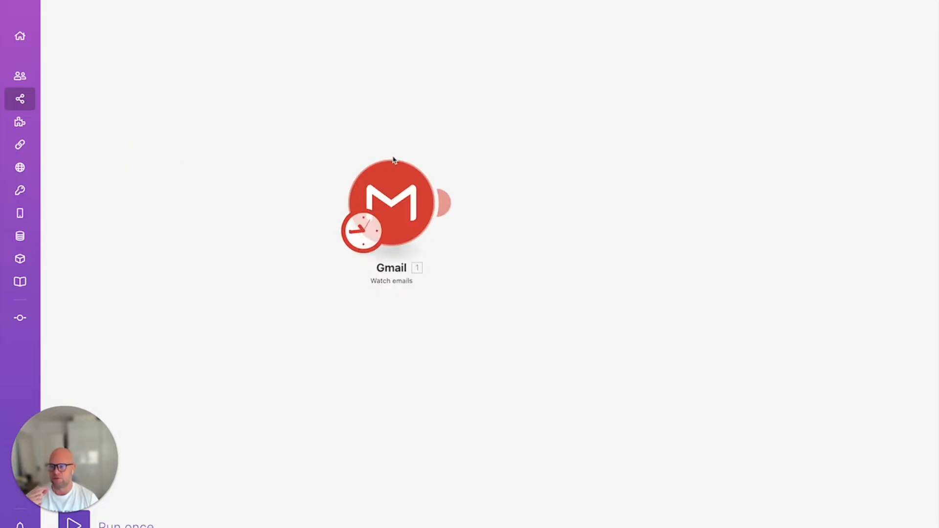
Add a Flow Control Iterator module after the Gmail trigger
left_click_drag(433, 338, 429, 337)
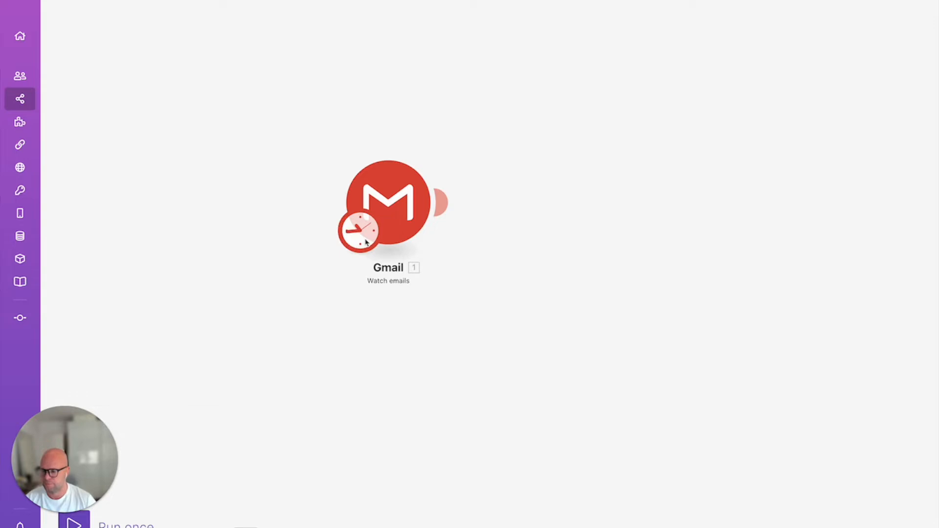
left_click(384, 202)
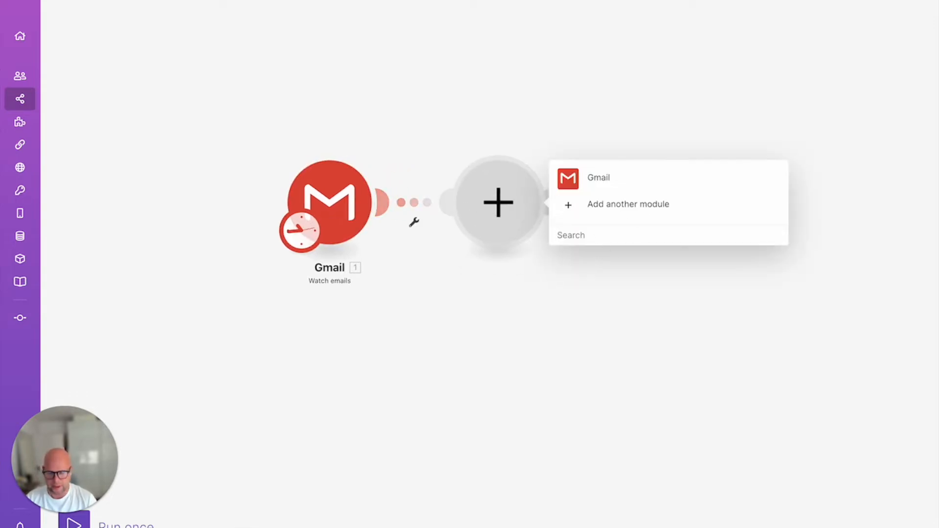
left_click(572, 235)
type("flow")
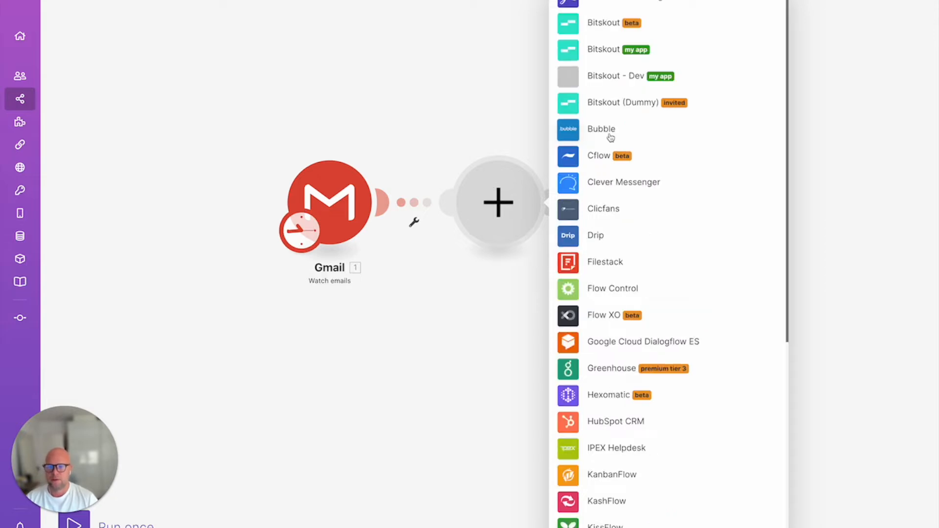
left_click(574, 297)
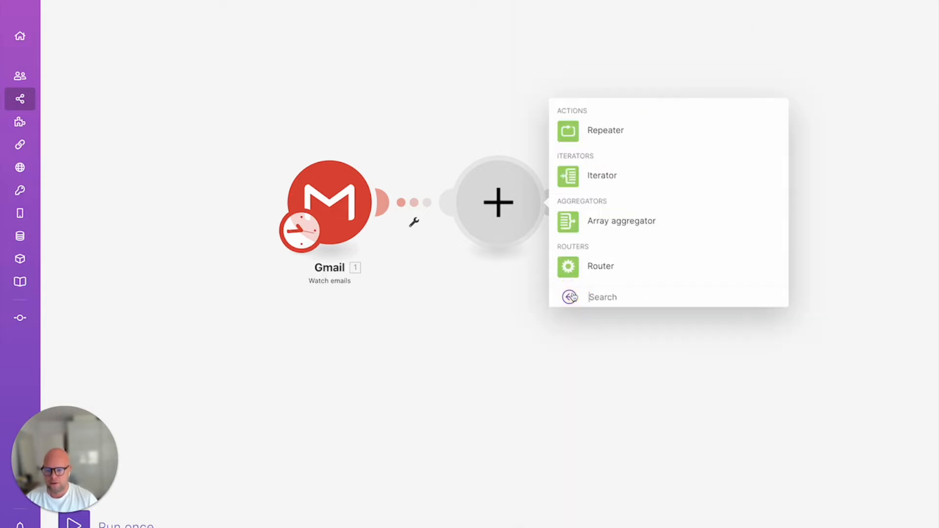
left_click(570, 174)
Fill the Iterator's array with a split function that takes the Gmail email's Text content as its text
left_click(661, 209)
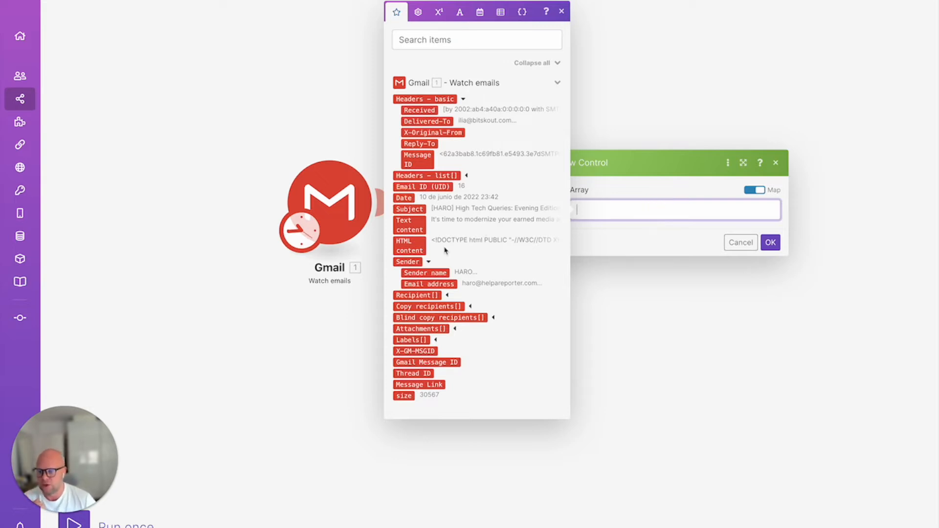
left_click(410, 226)
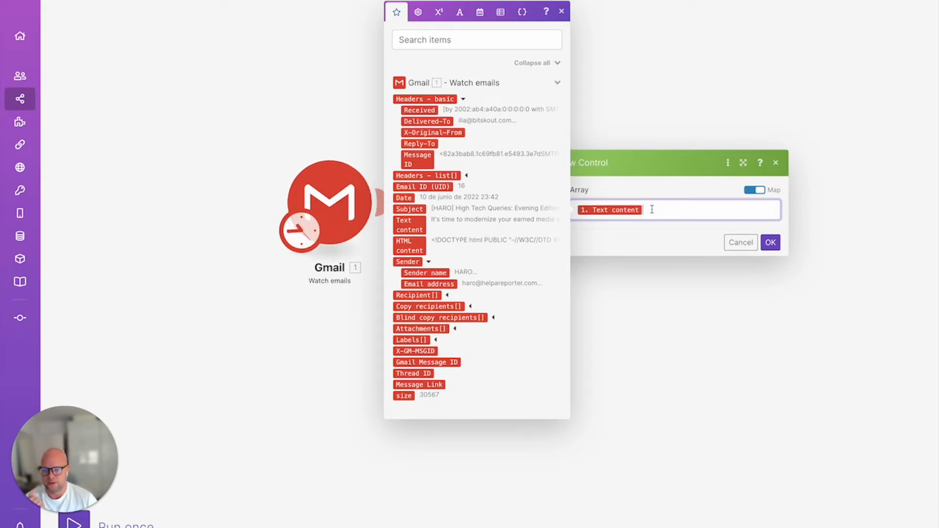
key("BackSpace")
left_click(460, 12)
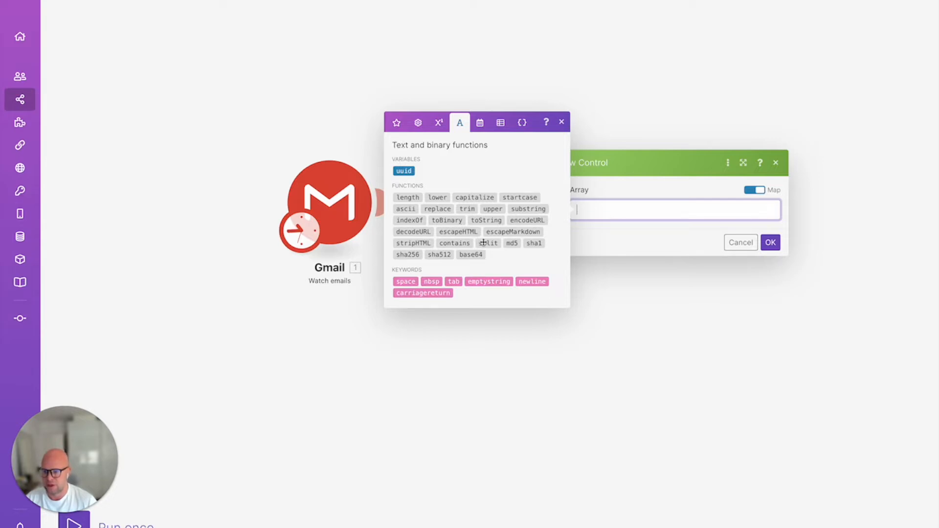
mouse_move(490, 246)
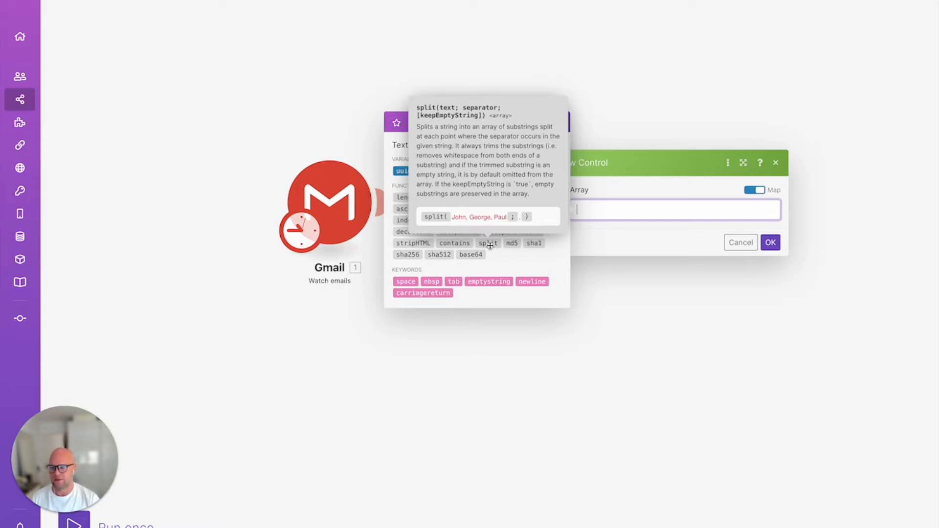
left_click(489, 243)
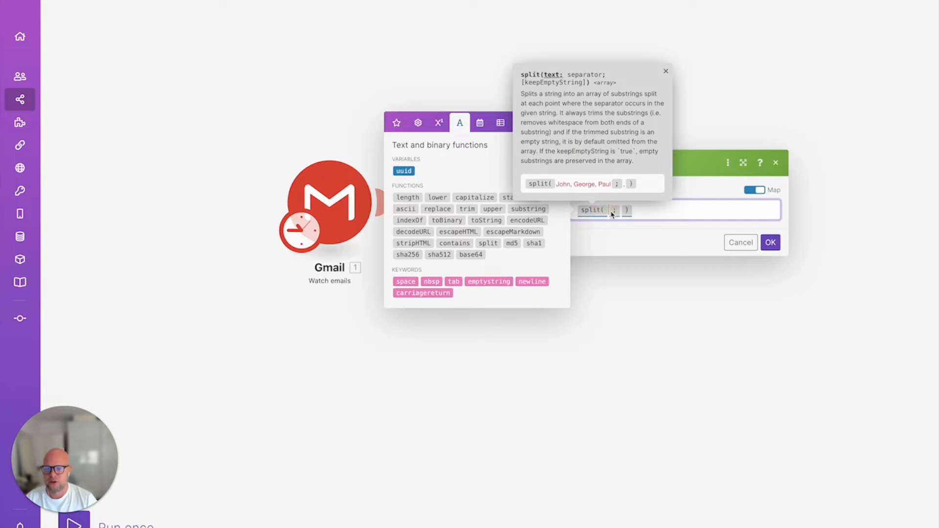
left_click(397, 123)
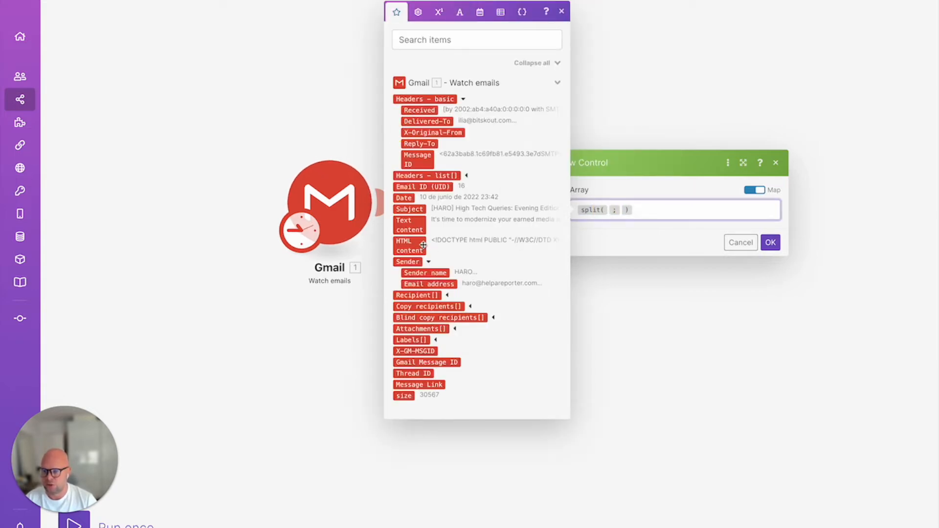
left_click(410, 225)
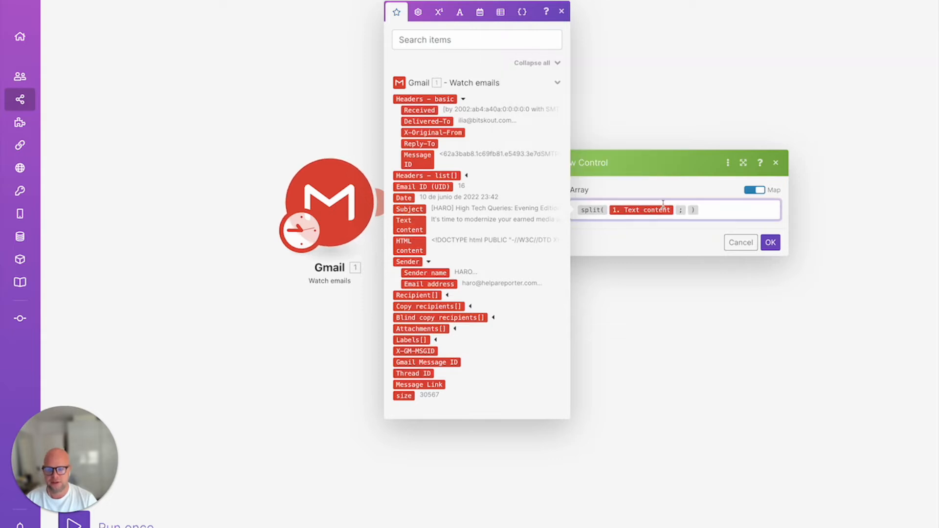
Use the dashed line between the third and fourth queries in the HARO email as the split separator and save the Iterator
left_click(686, 212)
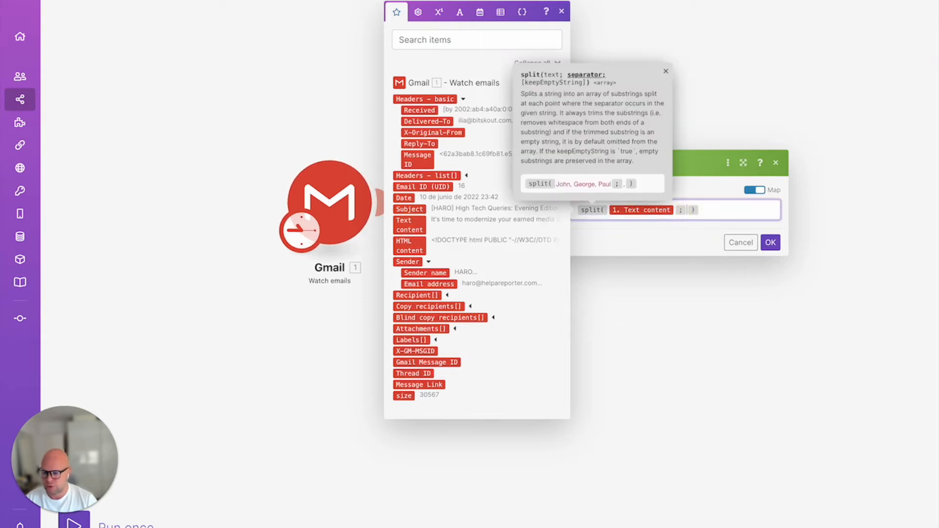
key("Escape")
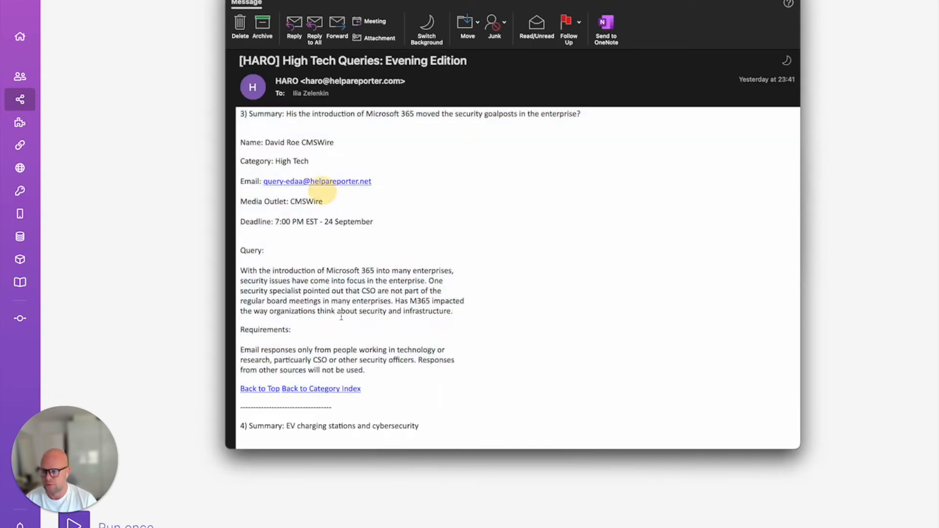
left_click_drag(335, 409, 227, 406)
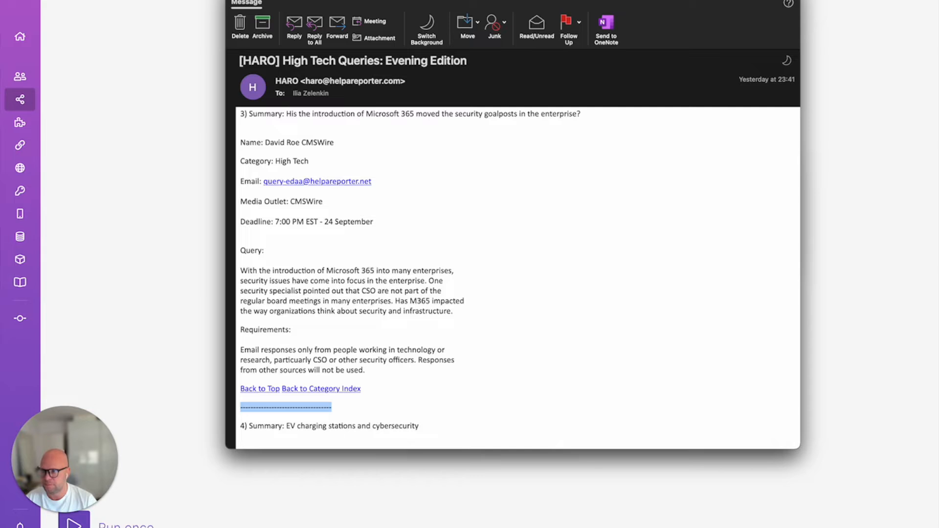
key("super+Tab")
type("---------------------------------------------")
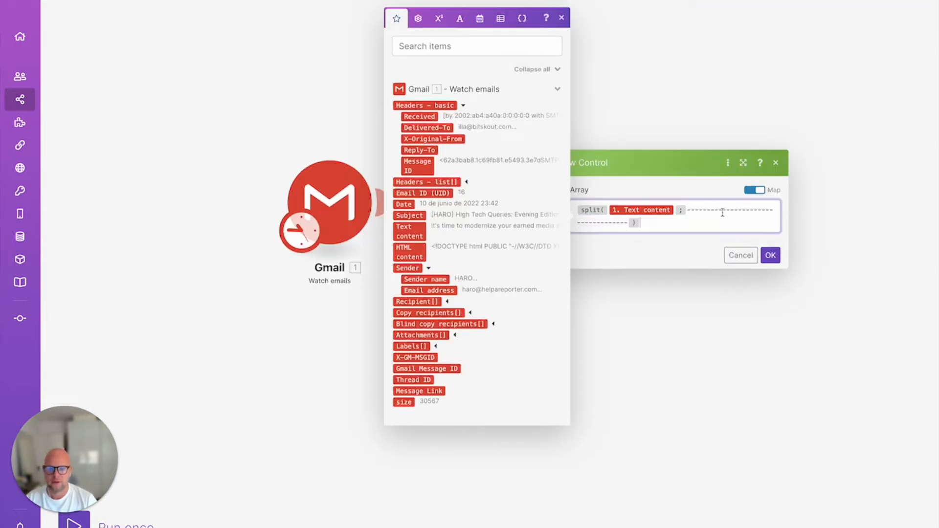
left_click(771, 255)
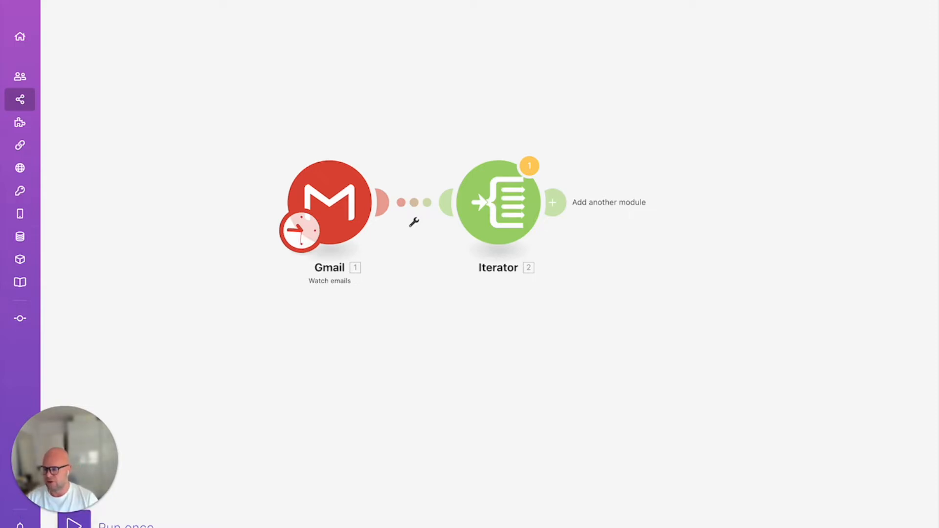
Run the scenario once and inspect the value of bundle 10 in the Iterator's output
left_click(74, 523)
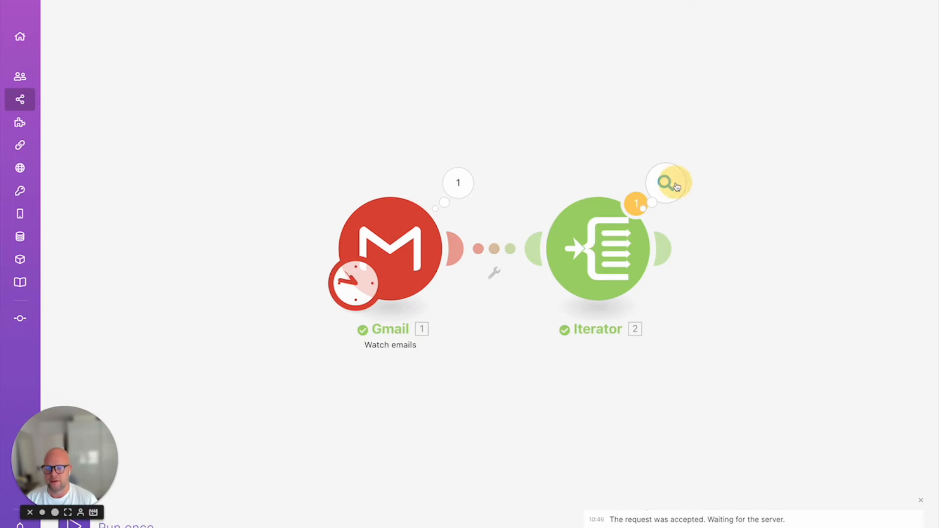
left_click(676, 186)
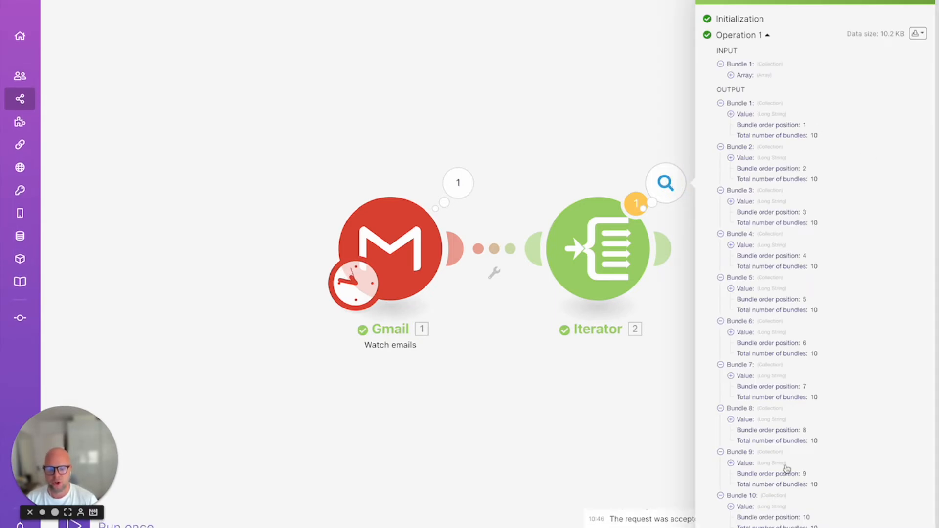
left_click(731, 507)
scroll(813, 458, "down", 3)
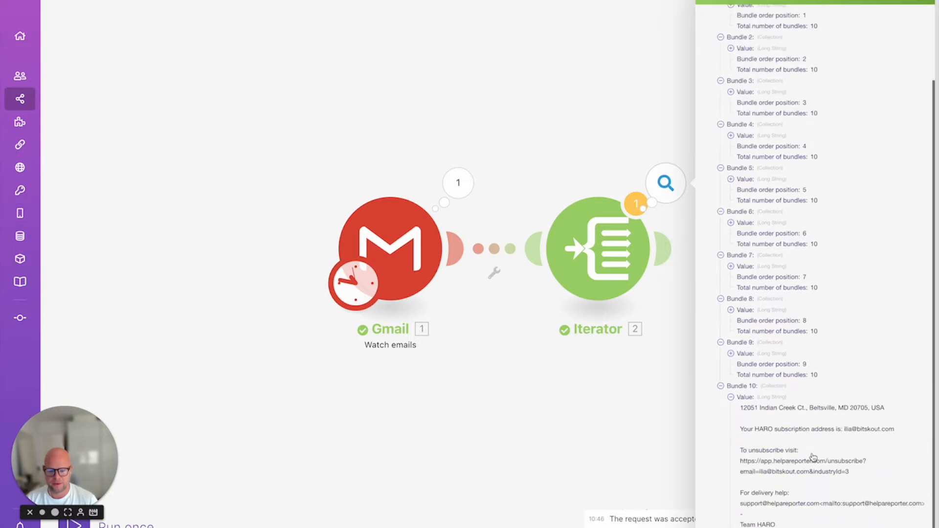
scroll(814, 457, "down", 1)
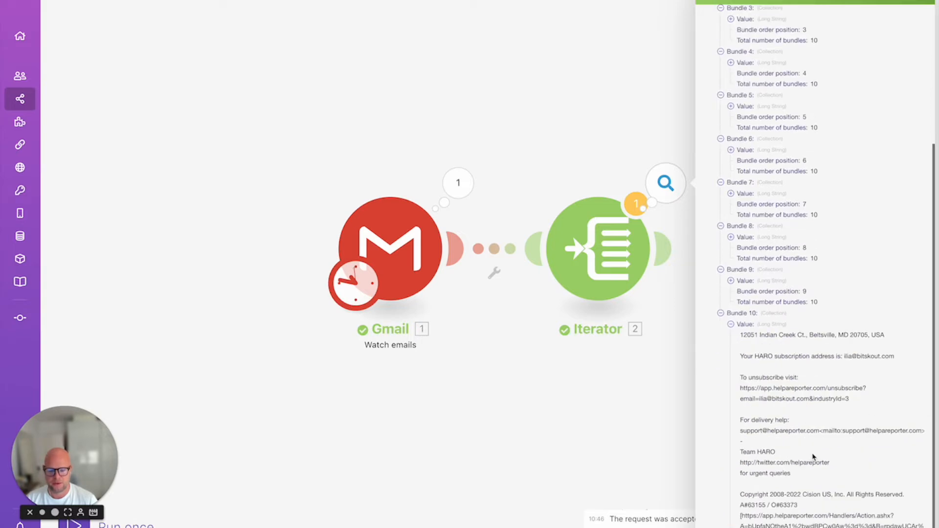
Examine the query text in the values of the Iterator's output bundles 9 and 8
left_click(731, 281)
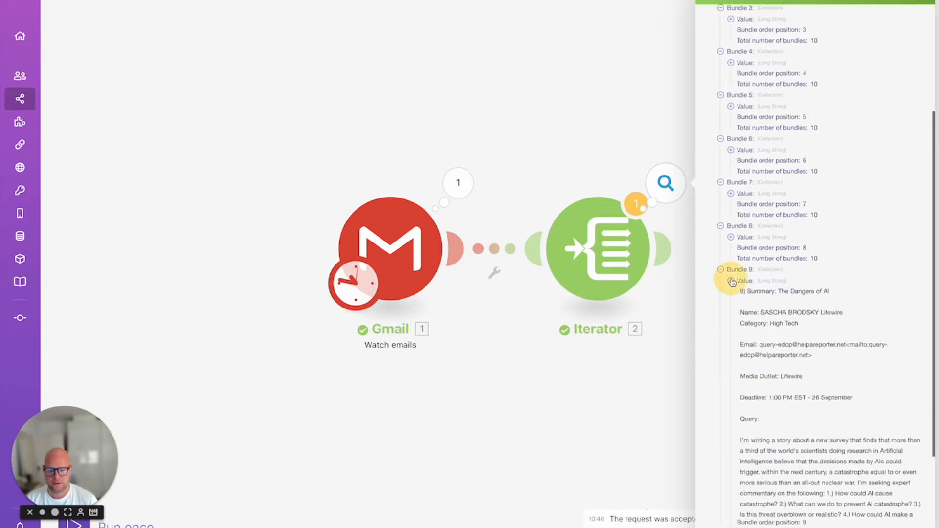
left_click(731, 238)
left_click_drag(747, 248, 839, 430)
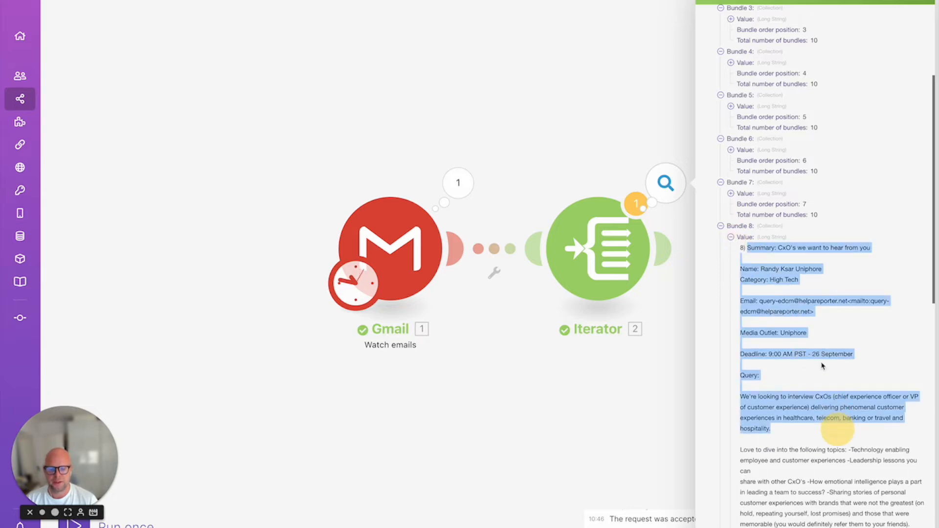
scroll(827, 391, "down", 4)
scroll(823, 366, "up", 4)
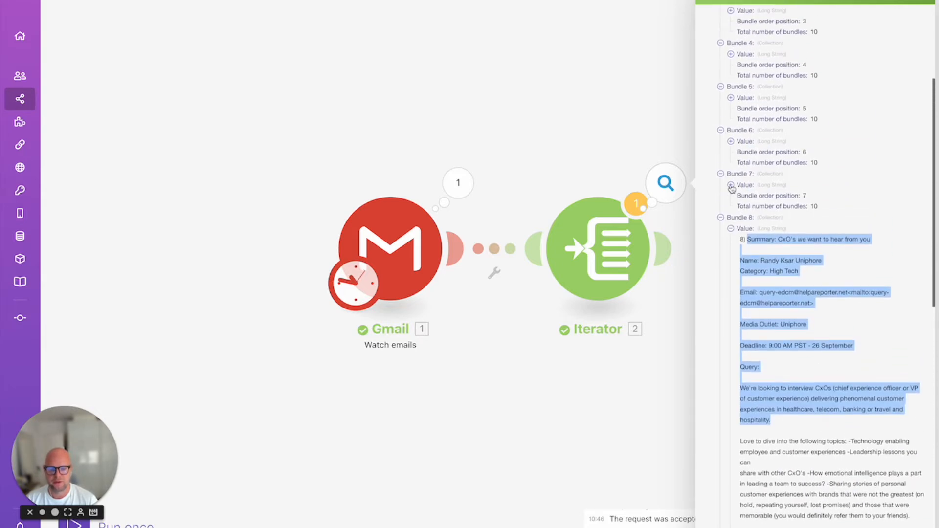
Review the value of output bundle 7 and its total number of bundles
left_click(731, 185)
scroll(806, 453, "down", 3)
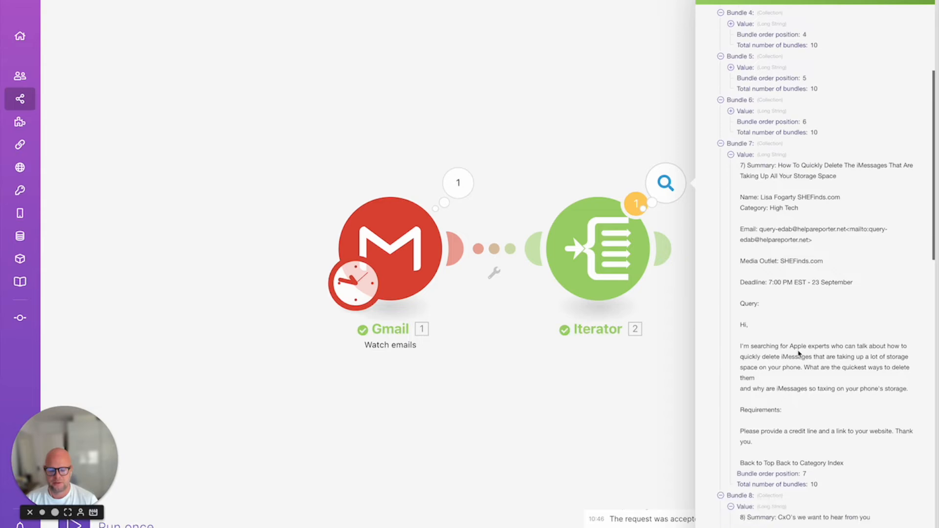
double_click(814, 404)
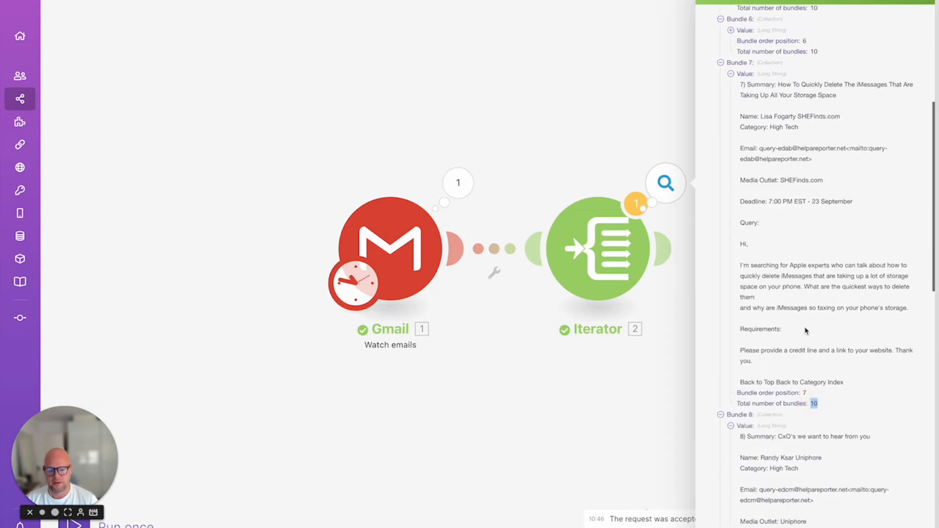
scroll(792, 235, "up", 10)
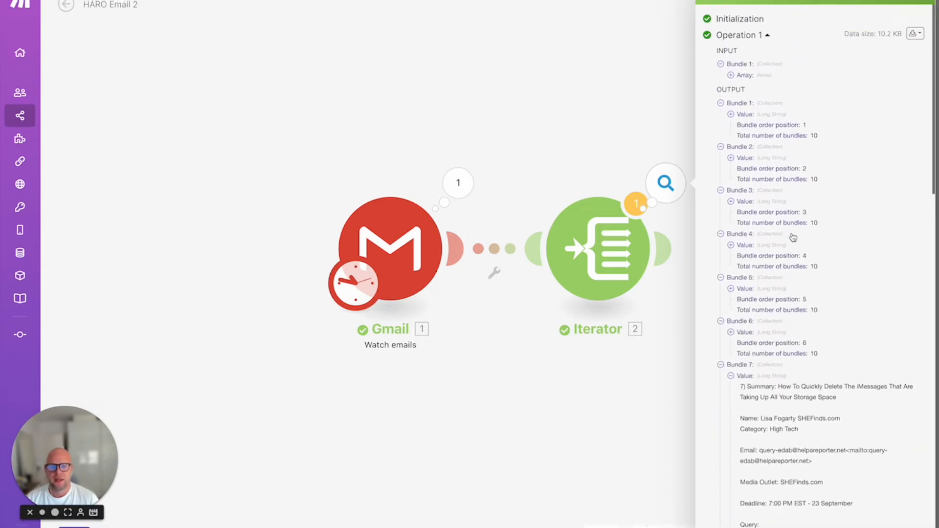
Examine the value of output bundle 1, from the email header and index to the first query
left_click(732, 114)
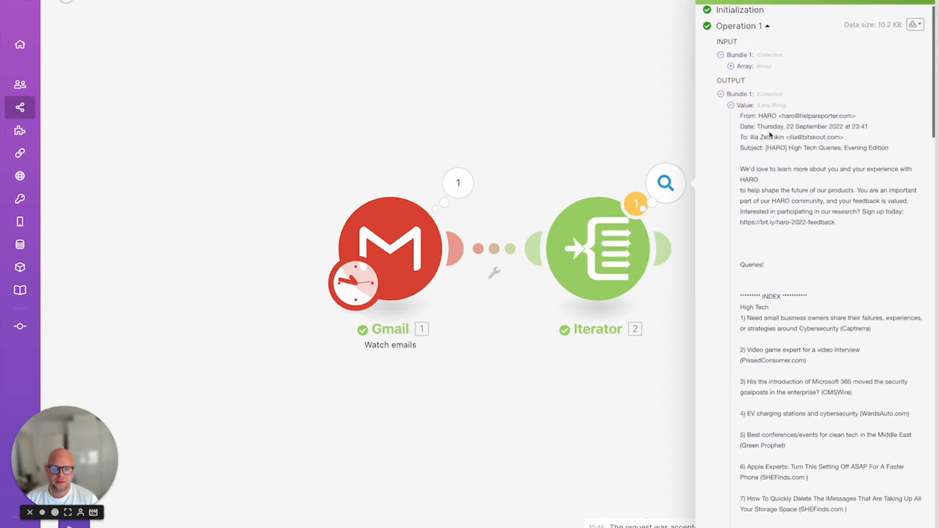
left_click_drag(740, 119, 857, 330)
scroll(858, 332, "down", 5)
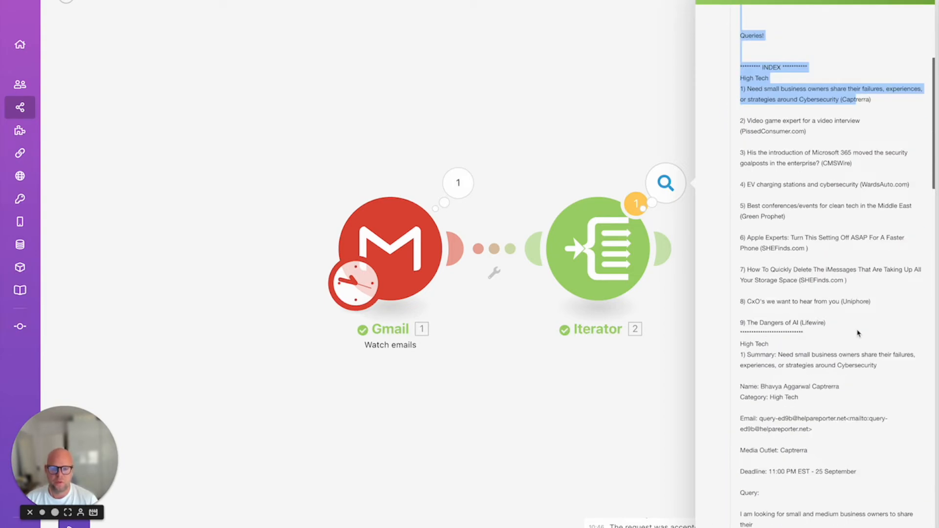
scroll(857, 334, "up", 1)
scroll(857, 333, "up", 5)
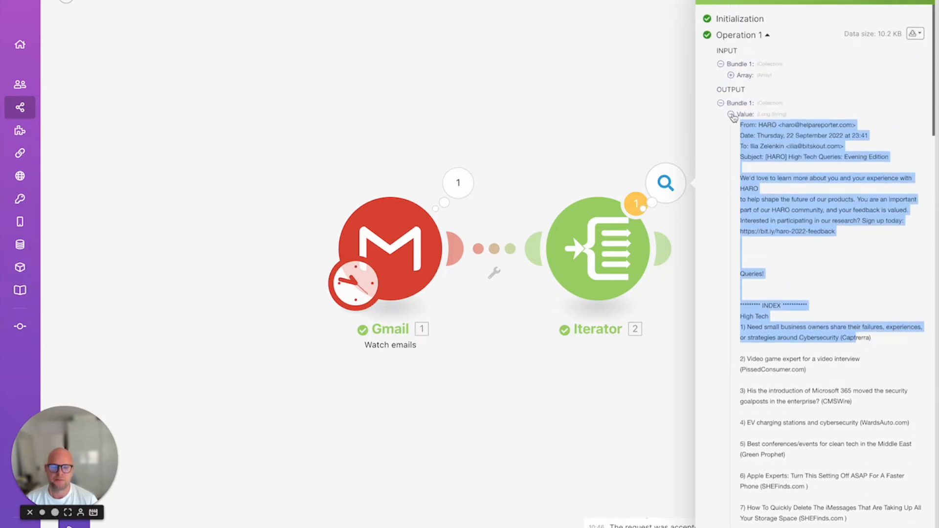
Review the Iterator's output from bundle 1's header and index through the footer text in bundle 10's value
scroll(798, 470, "down", 4)
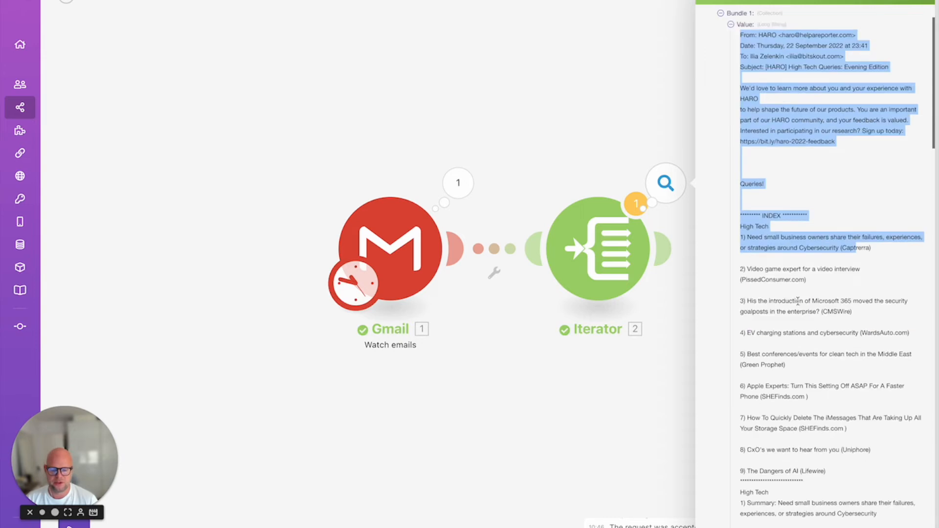
scroll(771, 107, "up", 3)
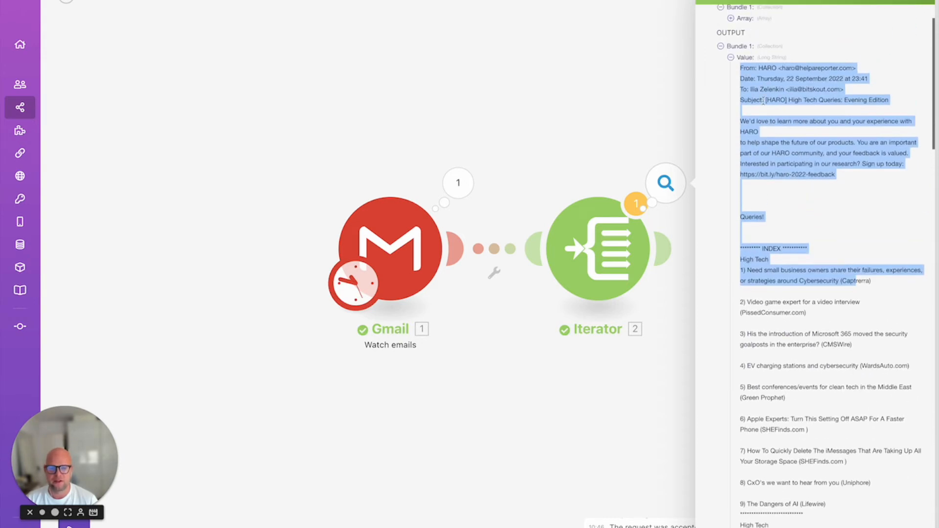
left_click(731, 57)
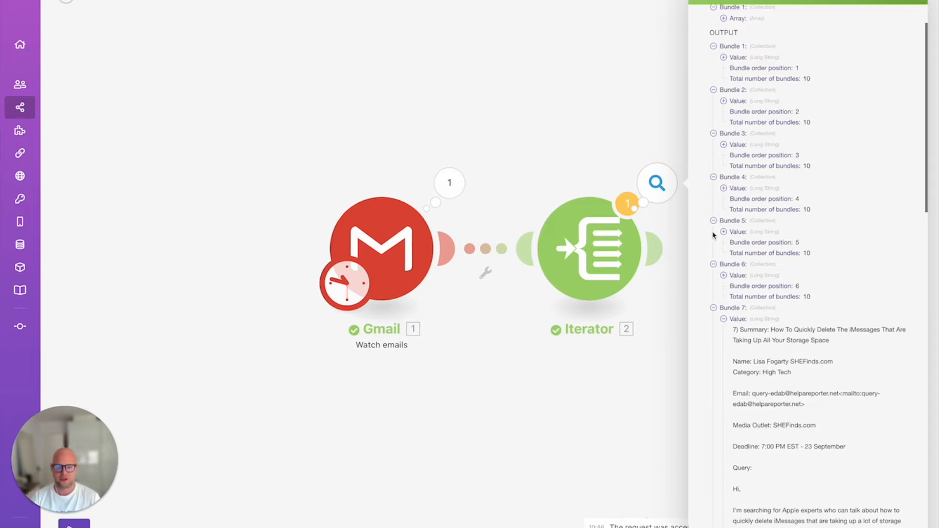
scroll(745, 373, "down", 3)
scroll(746, 373, "down", 10)
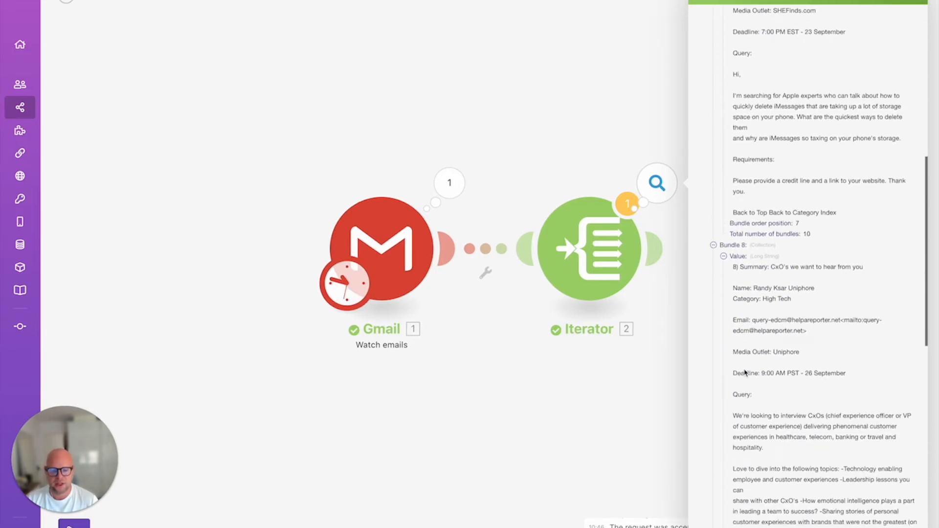
scroll(745, 372, "down", 10)
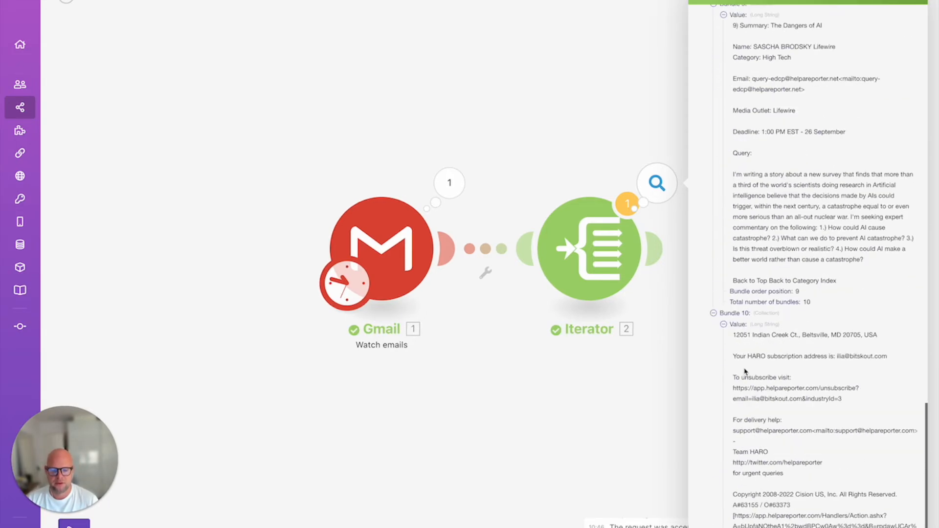
left_click_drag(734, 335, 895, 520)
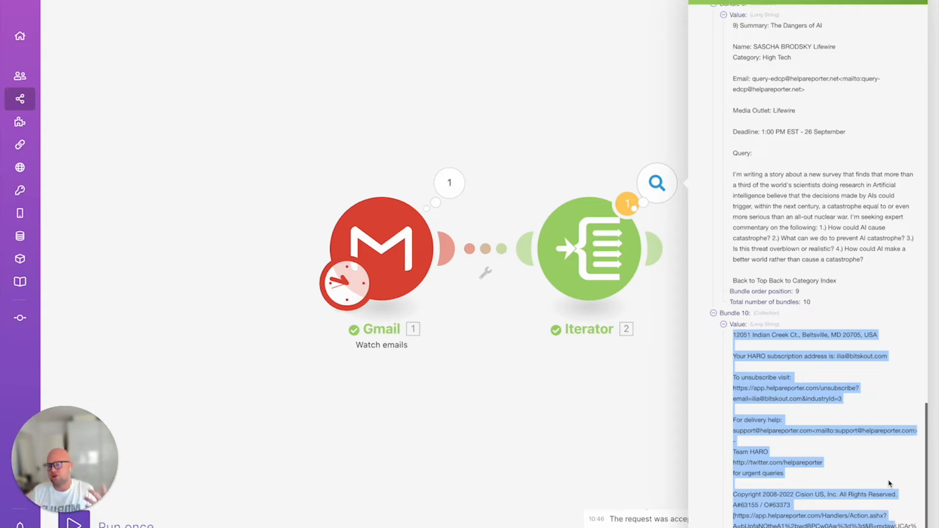
left_click(656, 271)
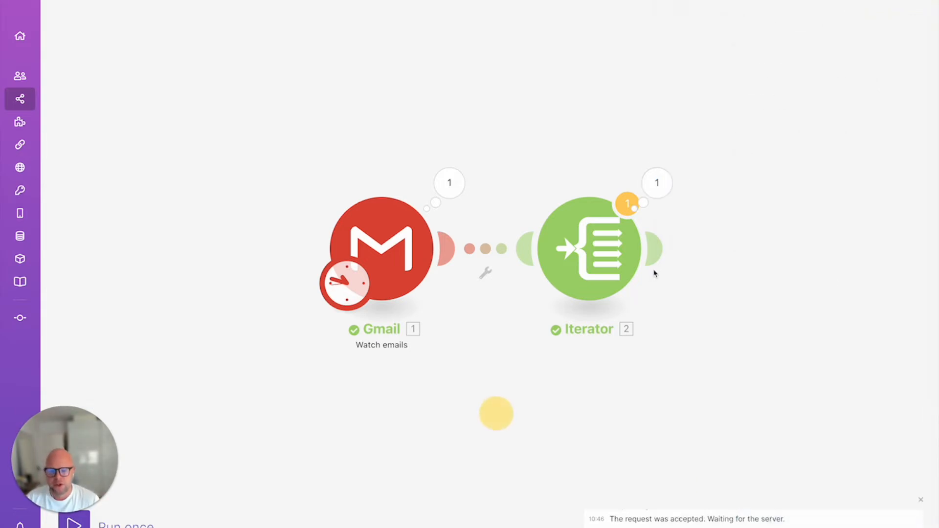
Add the "Run Workflow for a Text" action from the Bitskout "my app" entry after the Iterator
left_click(655, 248)
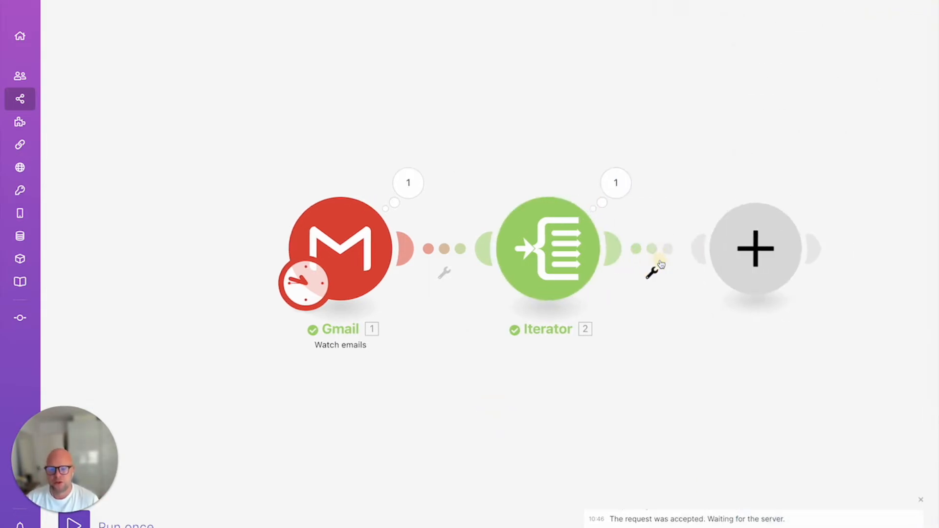
left_click(594, 121)
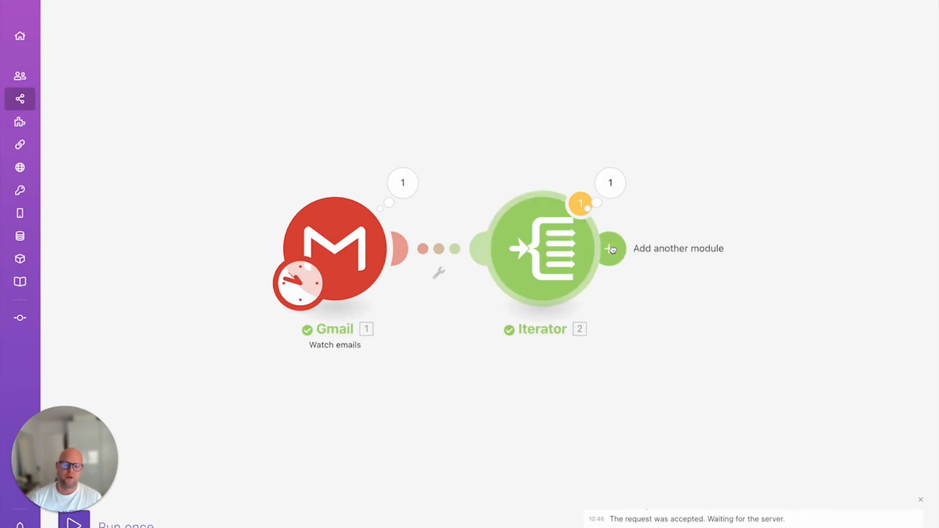
left_click(610, 248)
left_click(616, 276)
type("bitskout")
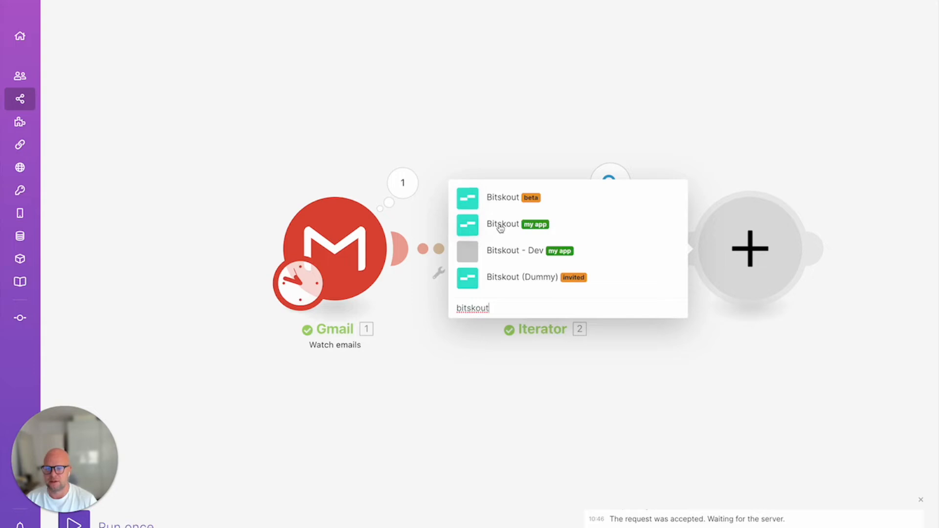
left_click(511, 224)
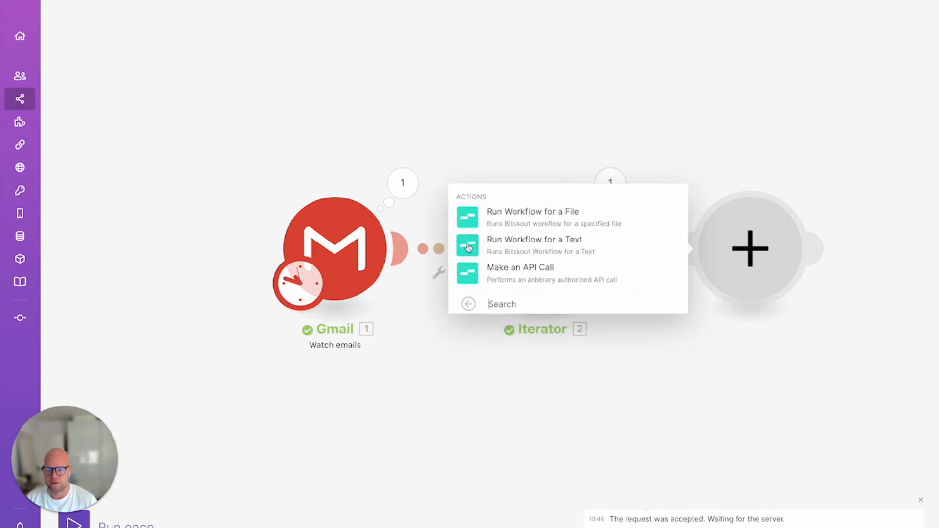
left_click(470, 249)
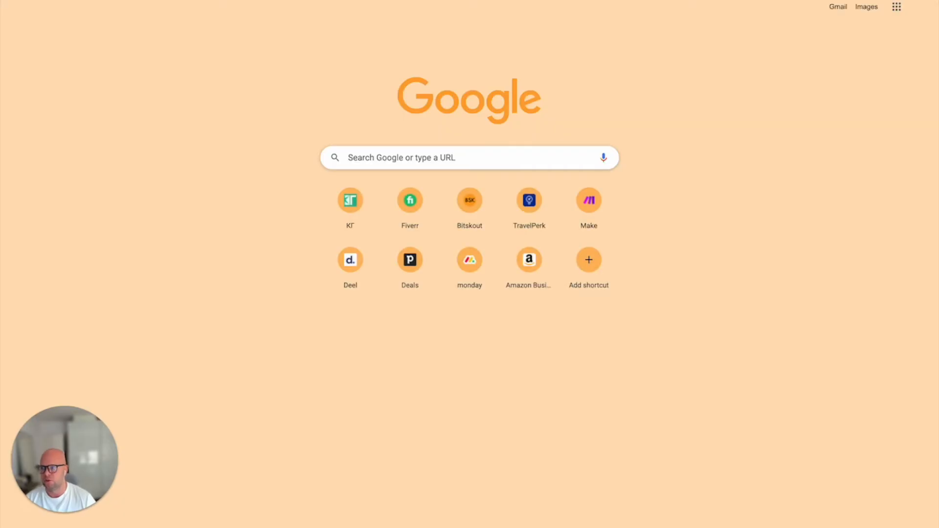
Switch to the Bitskout dashboard at devapp.bitskout.com and start a new Extract plugin that takes its data from text
type("dev")
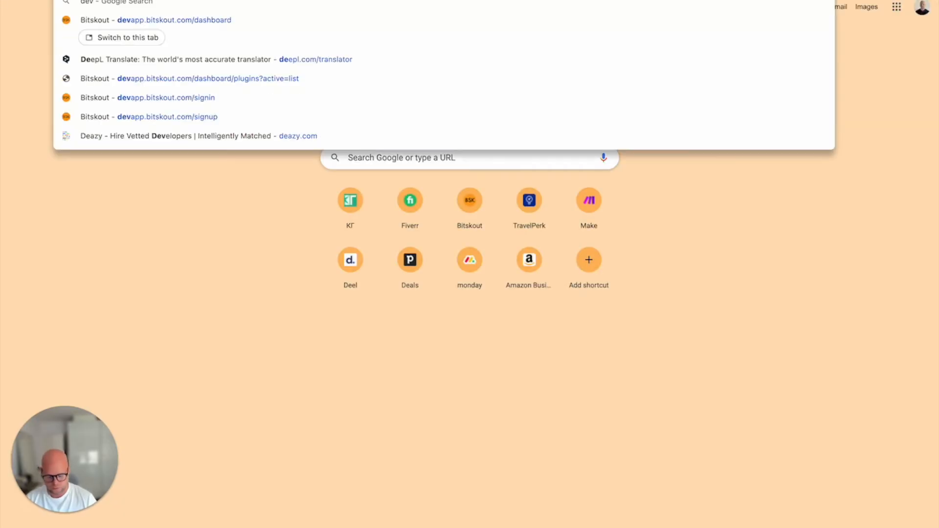
key("Return")
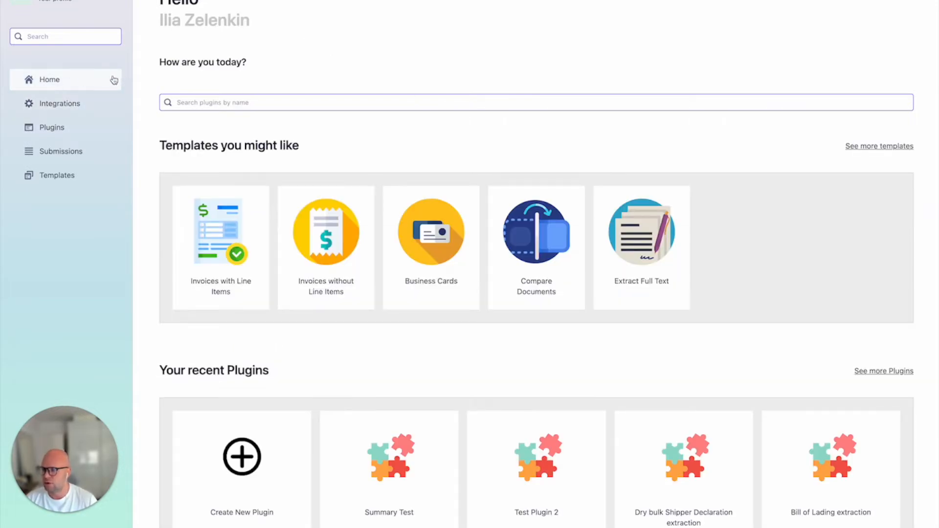
left_click(58, 128)
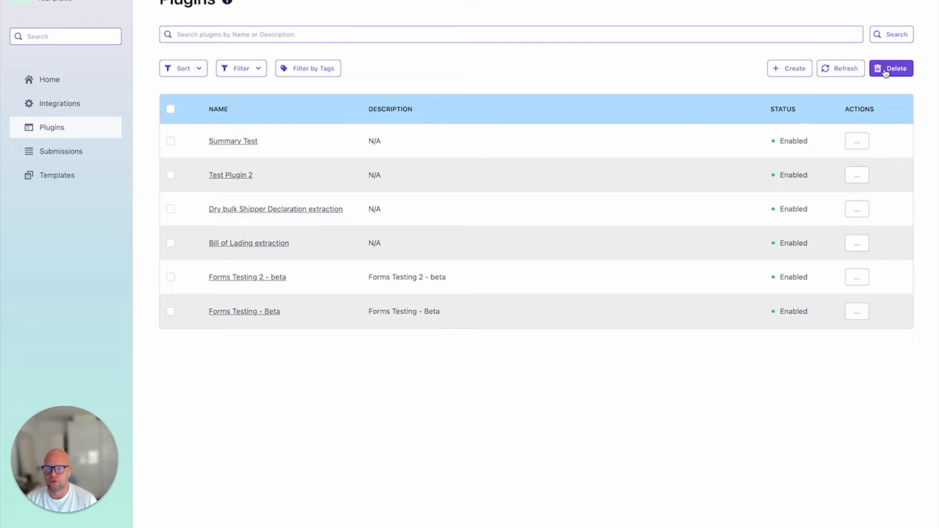
left_click(793, 71)
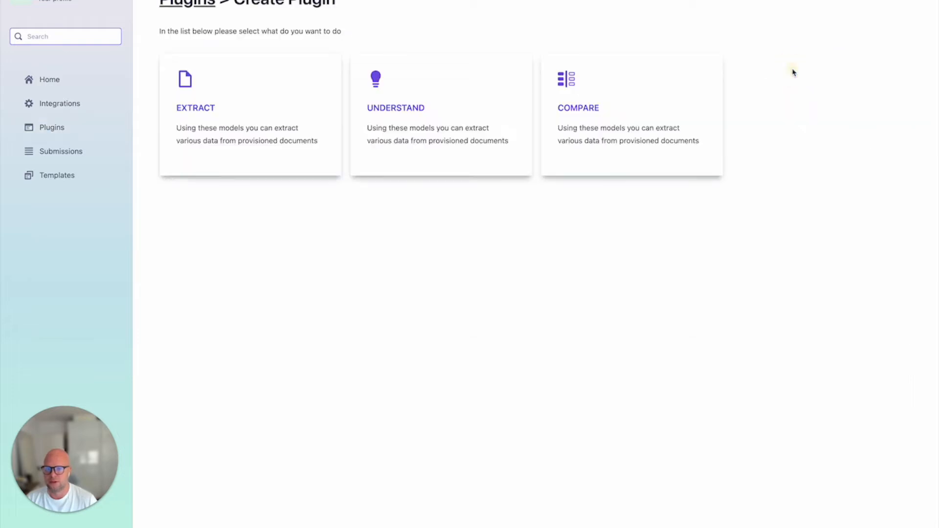
left_click(291, 86)
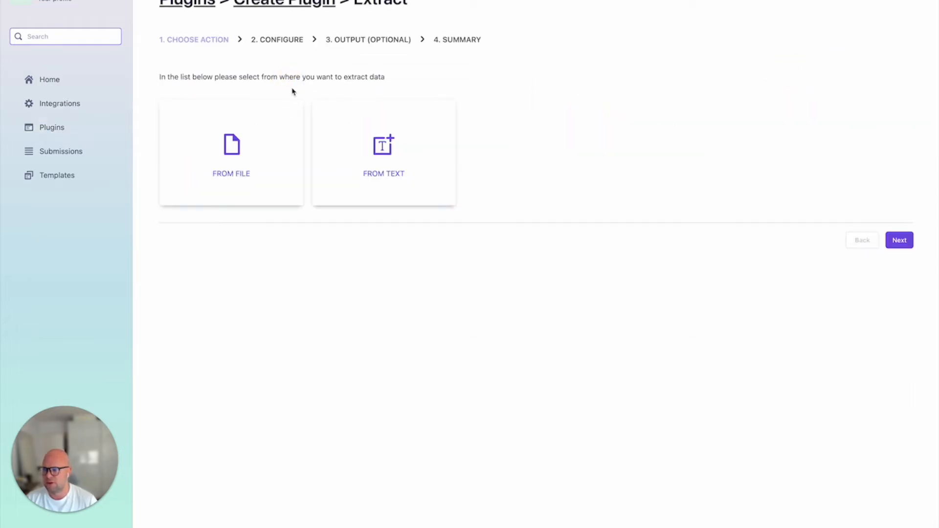
left_click(424, 140)
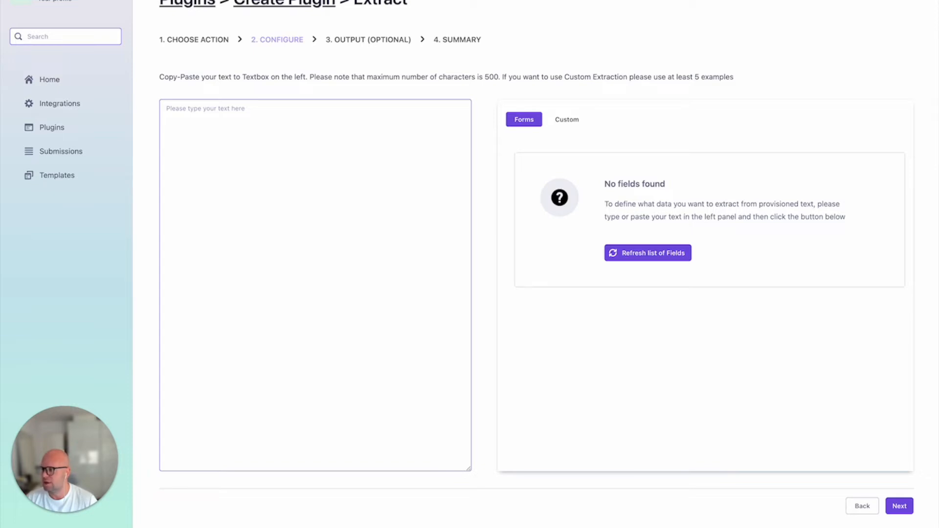
Paste a sample HARO query, refresh its field list, and select Category, Deadline, Email, Media, Name and Summary for extraction
left_click(200, 178)
key("ctrl+v")
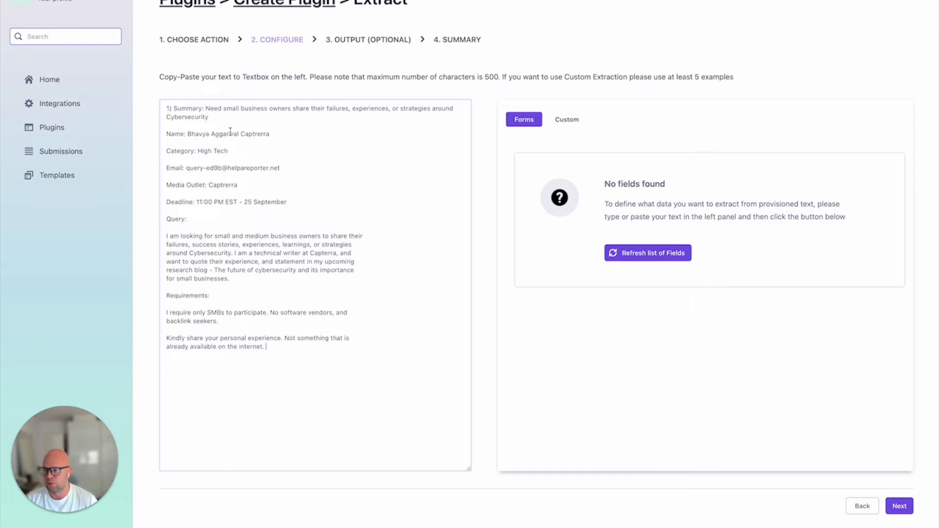
left_click(663, 251)
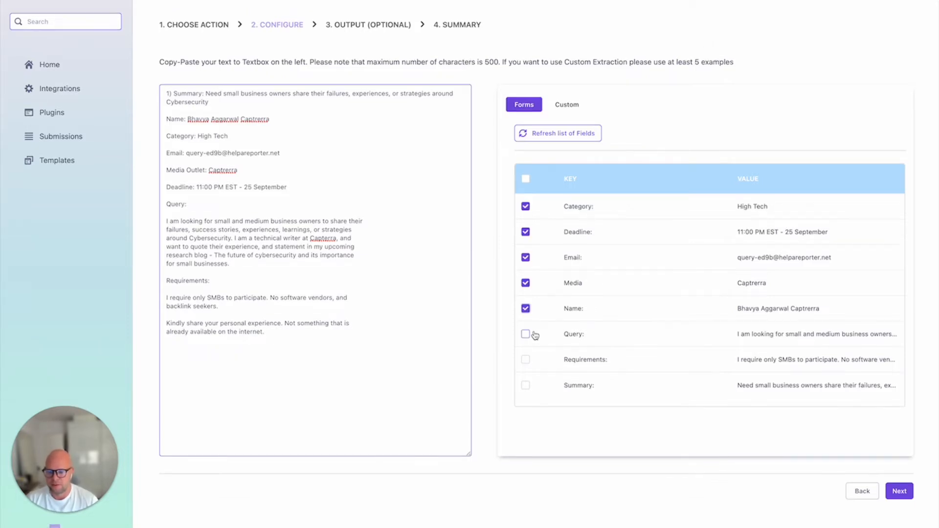
left_click(525, 385)
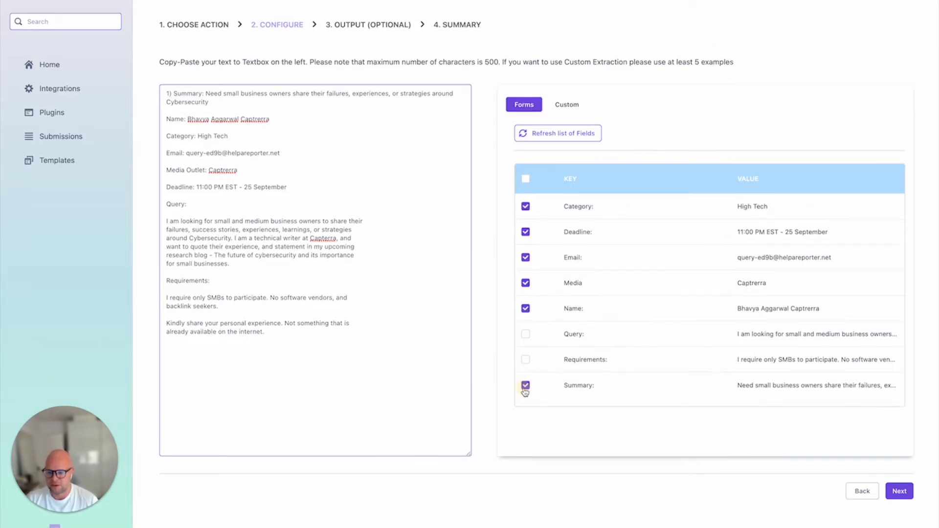
left_click(899, 492)
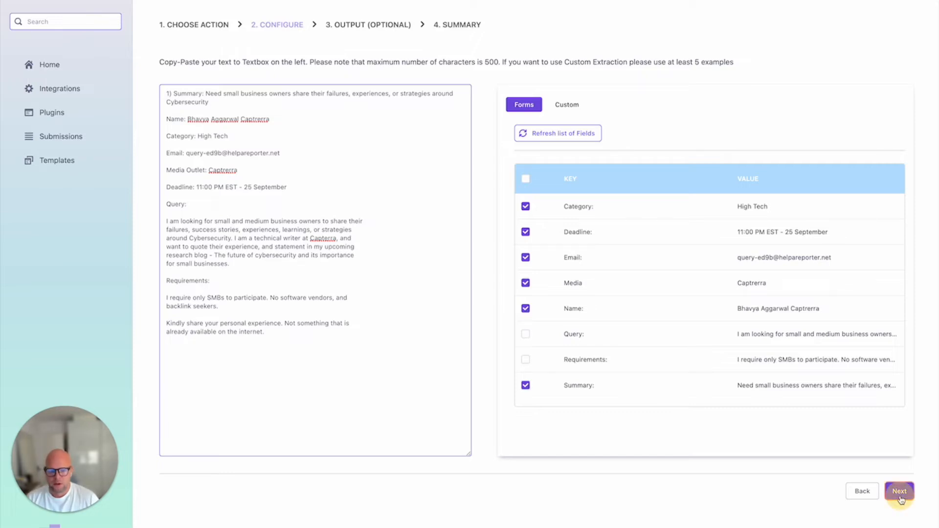
Skip the plugin's optional output configuration and proceed to its summary
scroll(541, 216, "down", 2)
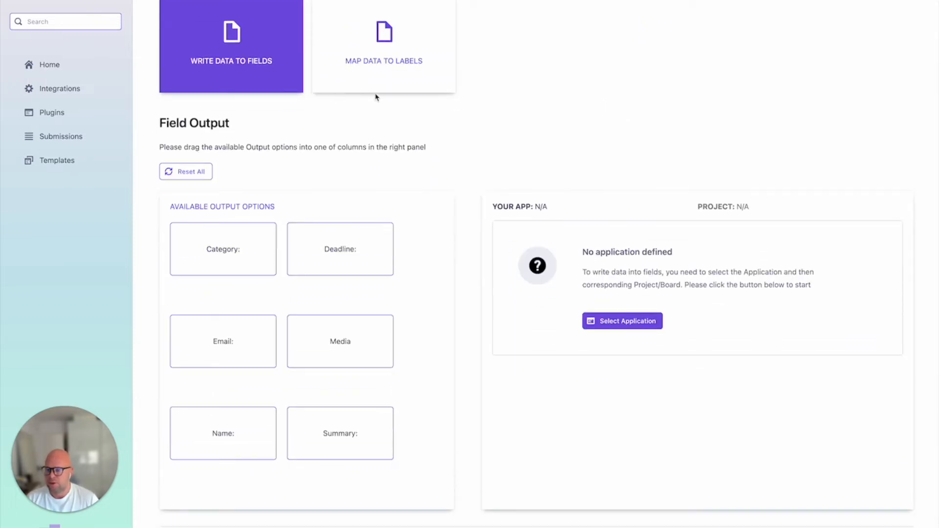
scroll(342, 96, "up", 2)
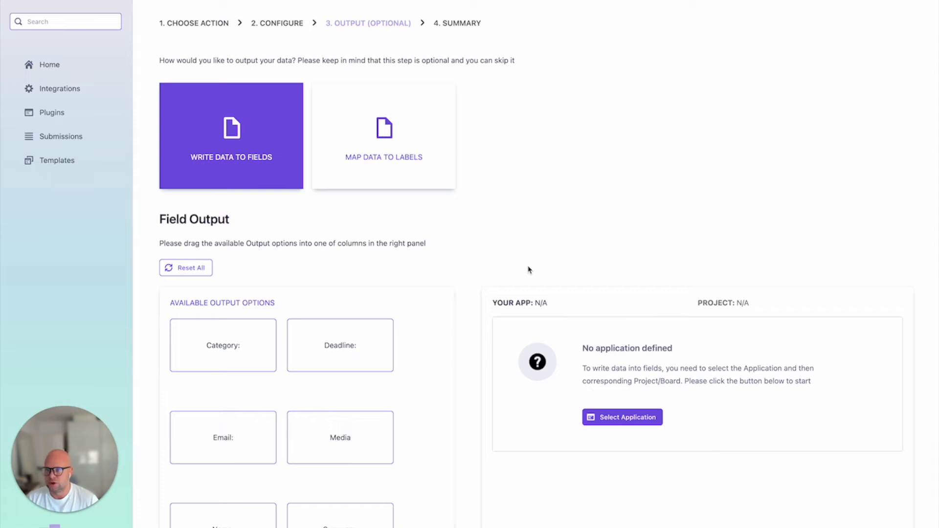
scroll(528, 270, "down", 3)
left_click(900, 510)
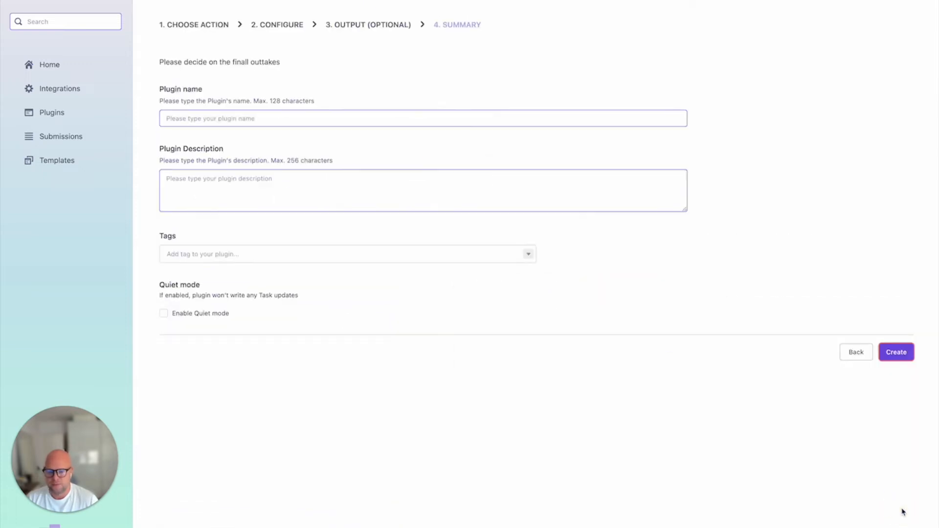
Name the plugin "HARO emails - general data" and create it without a description
left_click(391, 117)
type("HARO")
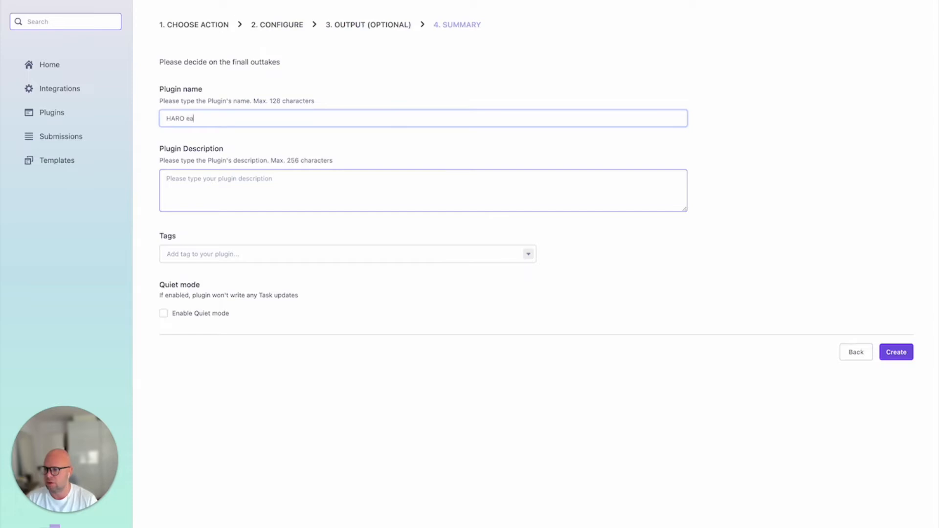
type(" emails - general data")
left_click(354, 181)
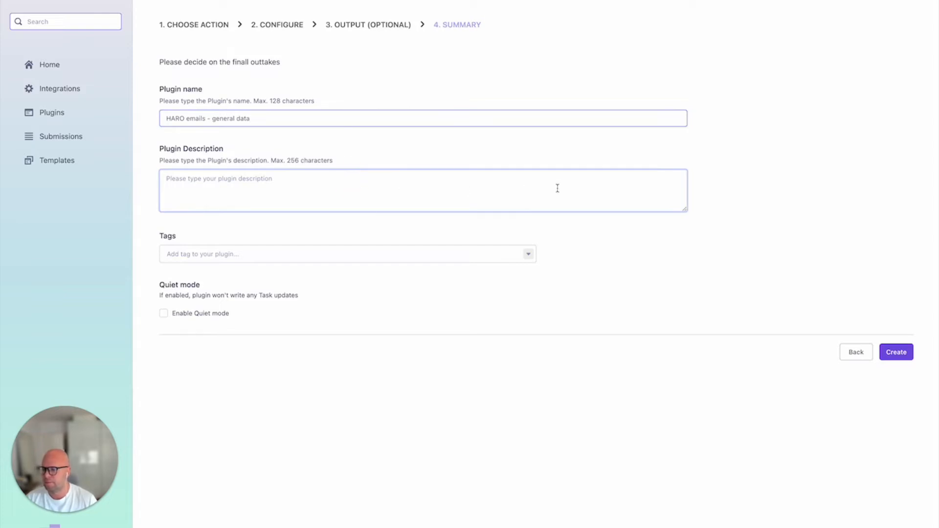
left_click(900, 357)
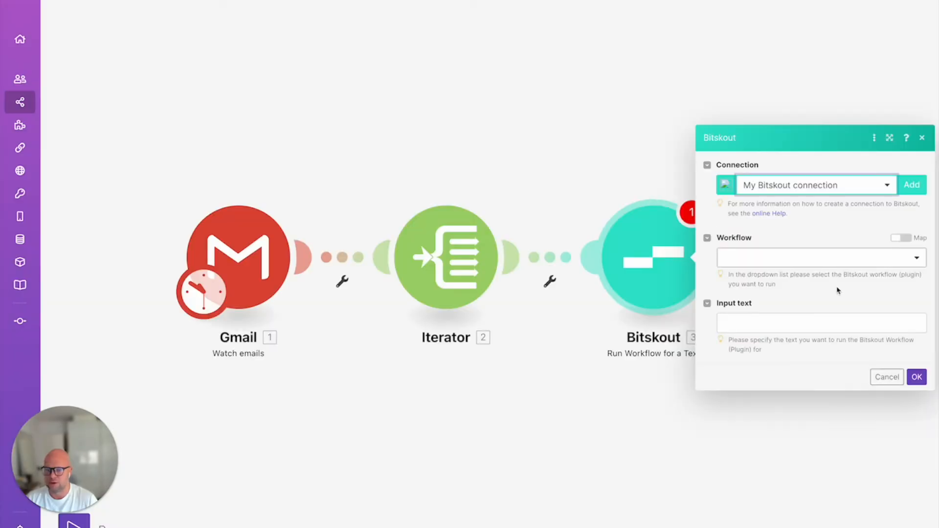
Switch to Make and set the Bitskout module to the "HARO General Data" workflow with the Iterator's Value as input text
left_click(829, 258)
type("HARO")
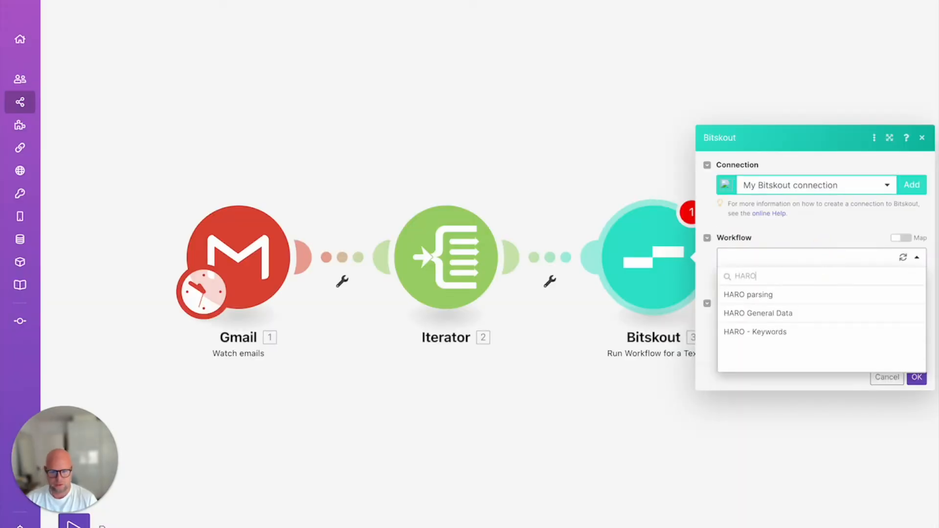
left_click(824, 315)
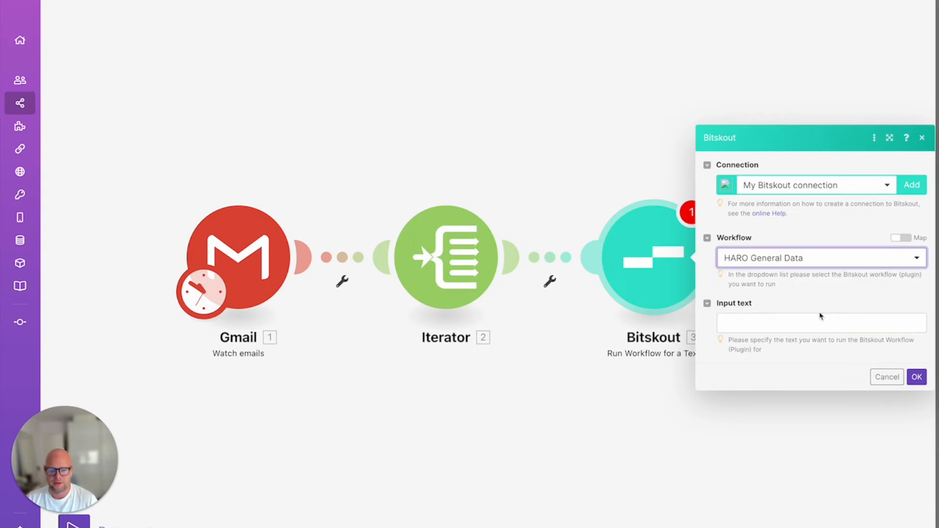
left_click(819, 318)
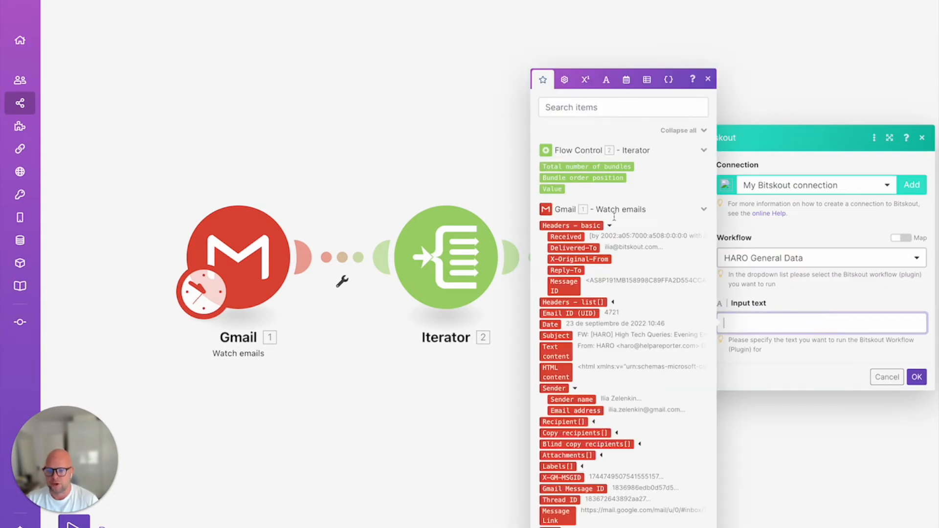
left_click(553, 189)
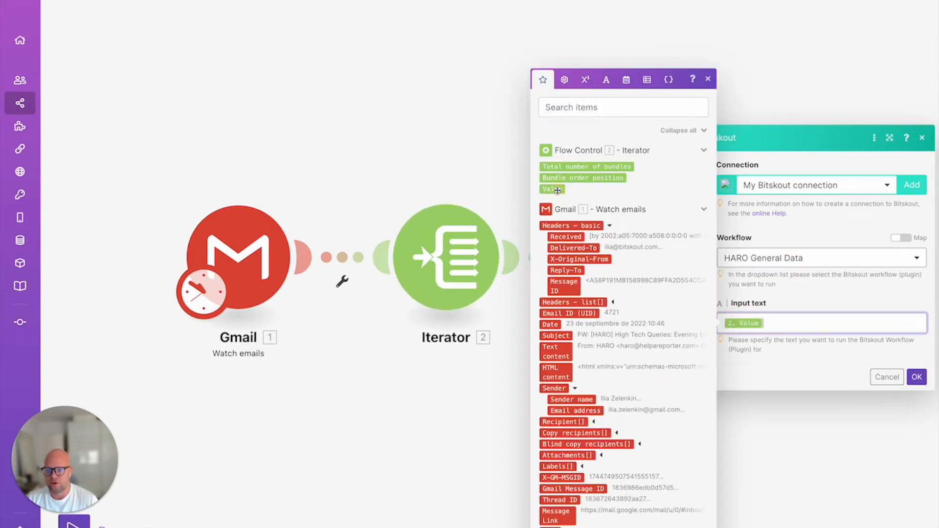
left_click(917, 376)
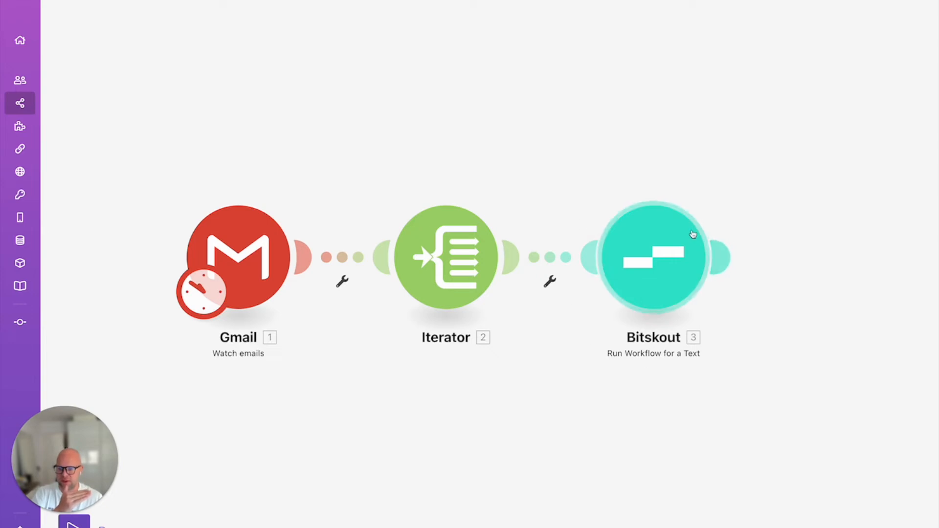
Add an Airtable Create a Record module after the Bitskout module
mouse_move(717, 246)
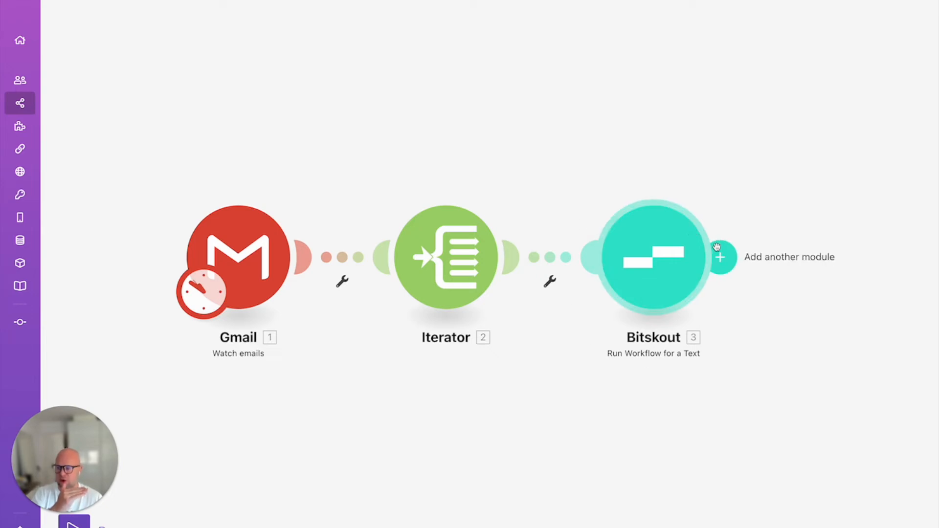
left_click(718, 247)
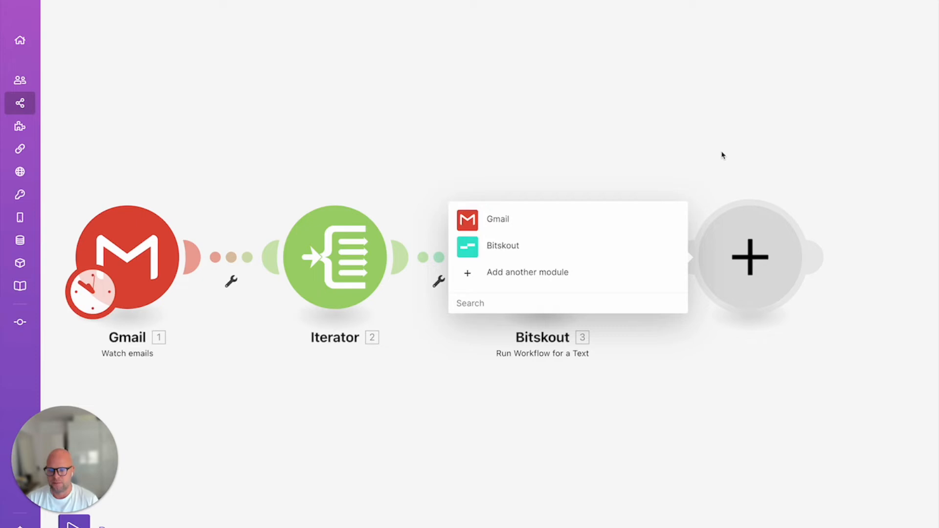
type("air")
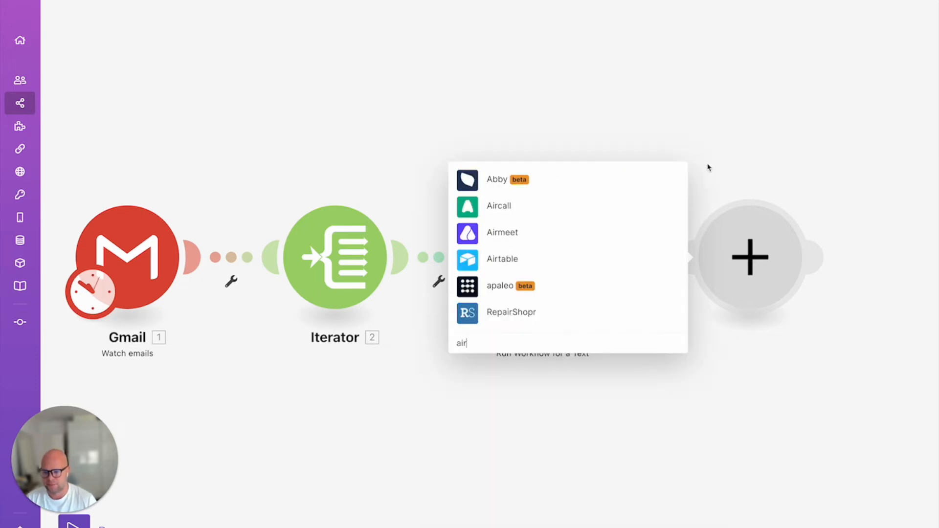
left_click(472, 258)
left_click(518, 215)
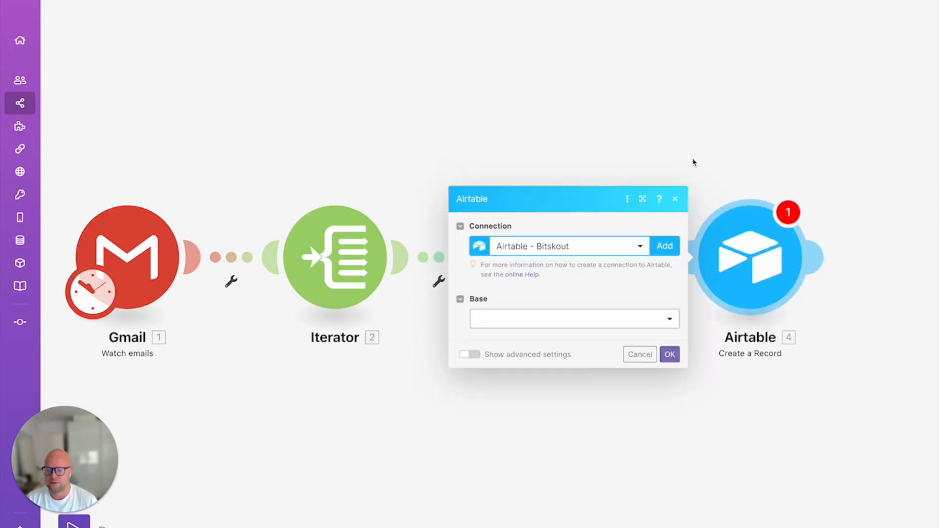
Point the Airtable module at the HARO Analysis base and Table 1, using the Airtable - Bitskout connection
left_click(665, 246)
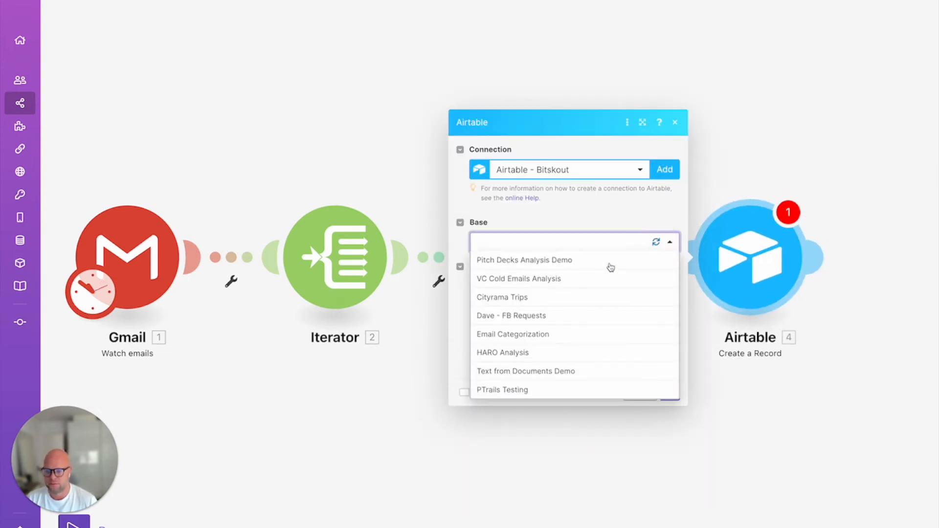
left_click(584, 353)
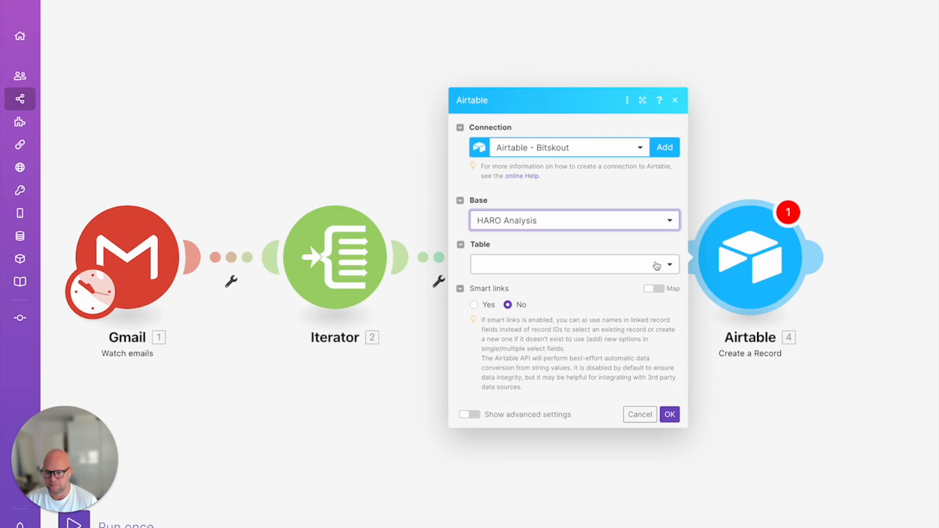
left_click(656, 265)
left_click(592, 283)
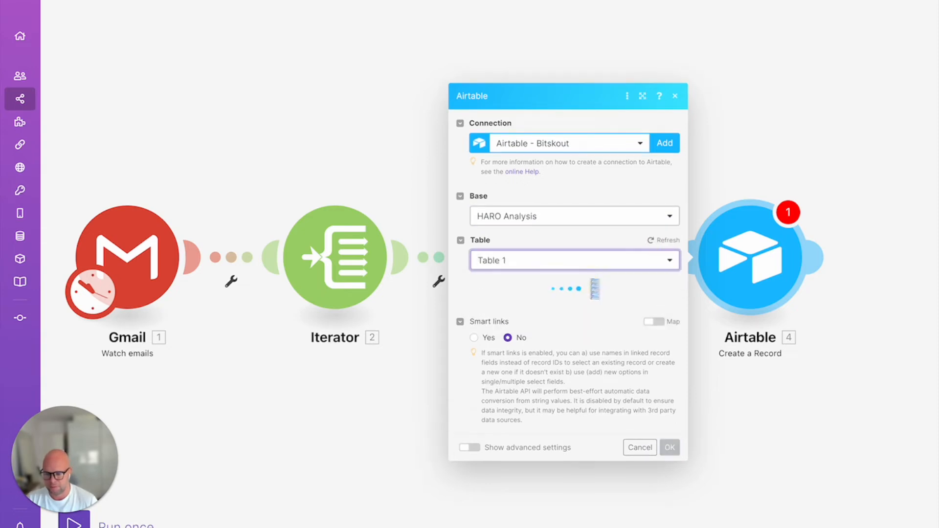
Map the Iterator's Value to the Airtable record's Full text field
scroll(602, 292, "down", 2)
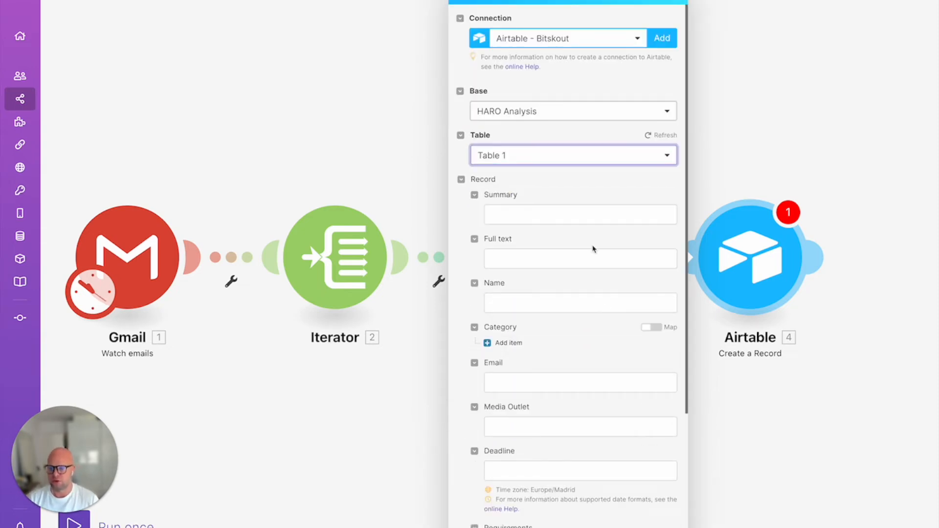
scroll(564, 212, "down", 1)
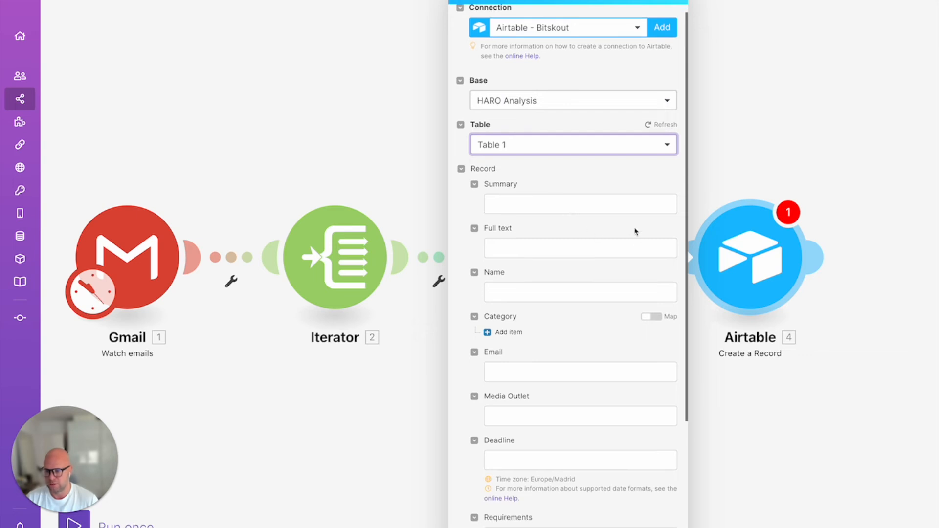
left_click(525, 245)
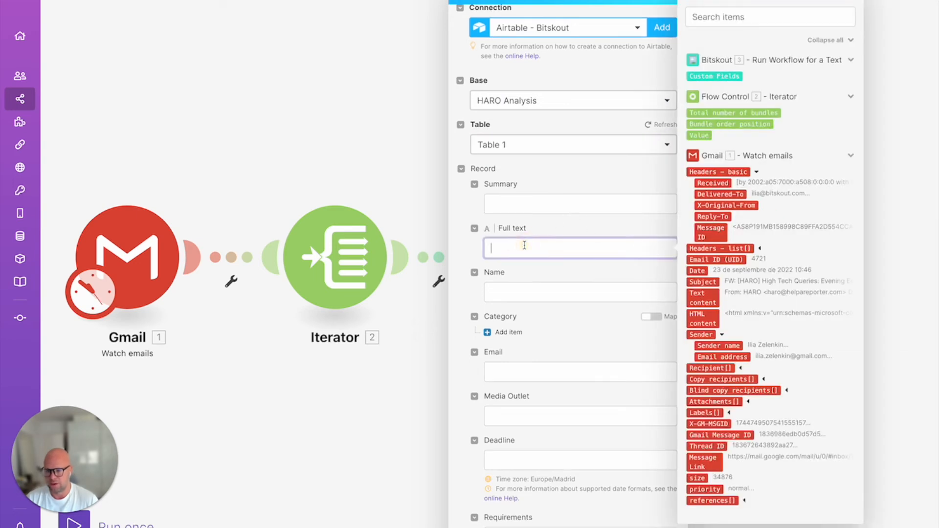
left_click(704, 136)
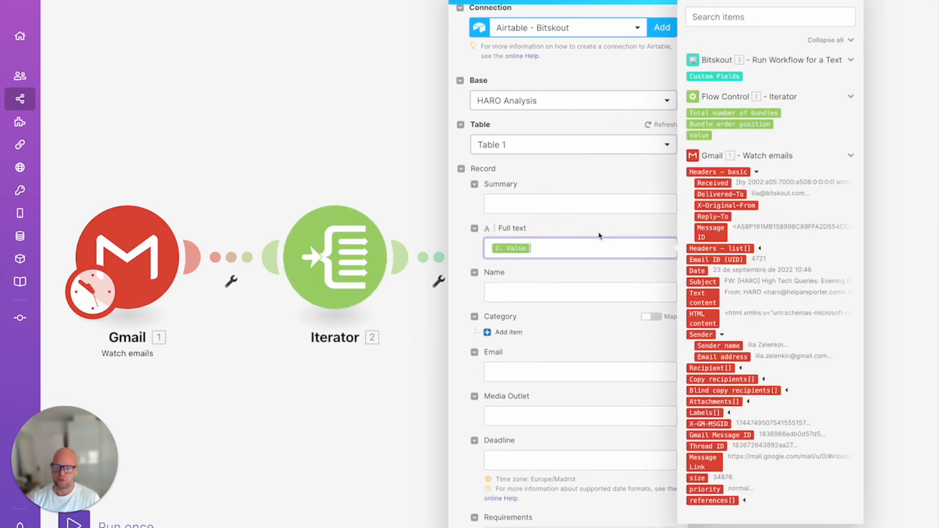
left_click(599, 224)
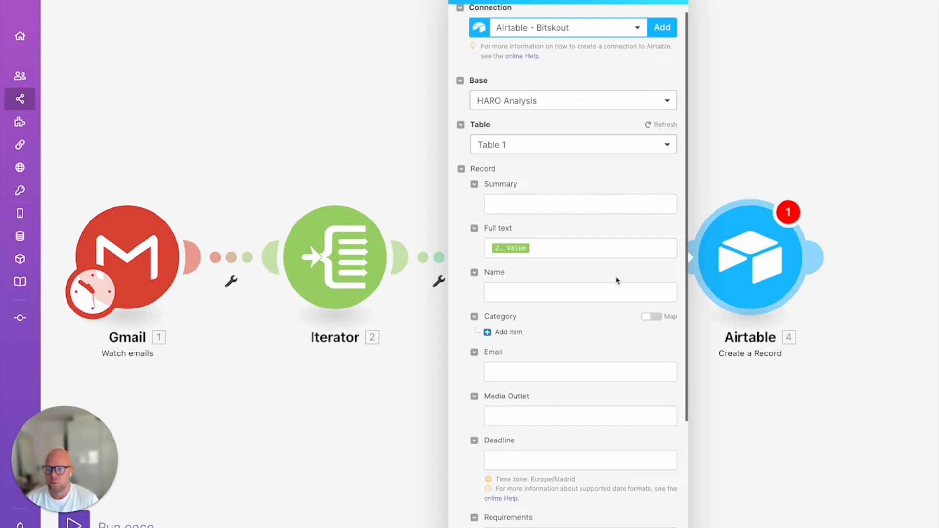
scroll(606, 264, "down", 1)
left_click(591, 240)
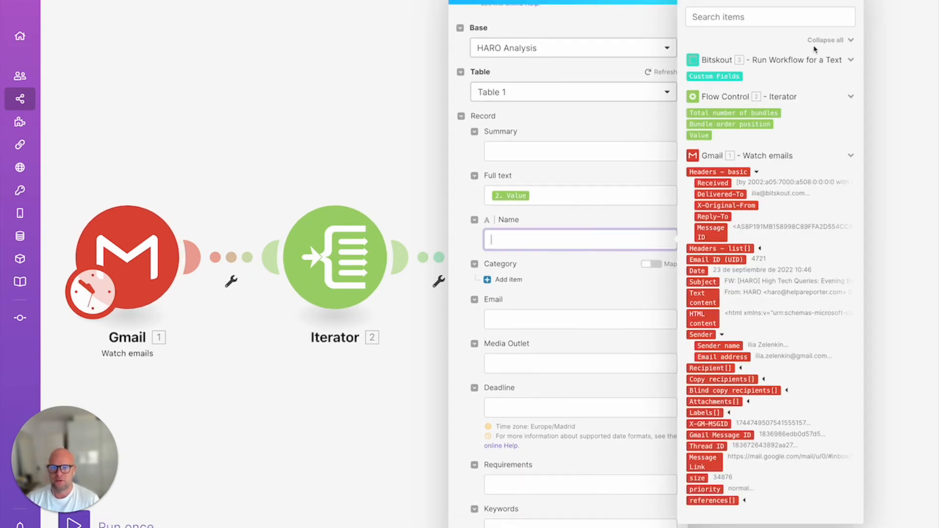
left_click(625, 470)
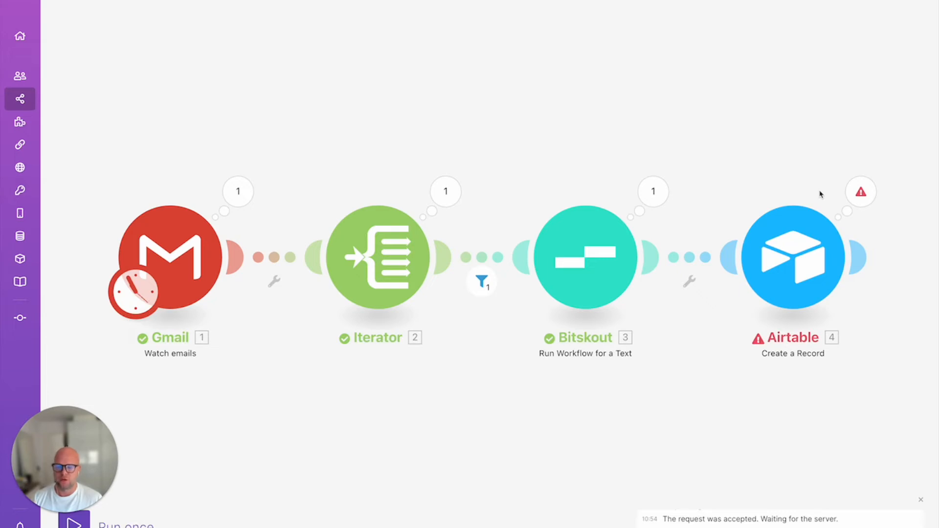
Check the Bitskout run's custom fields and replace the Airtable record's Summary mapping with Bitskout's 2)Summary value
left_click(654, 191)
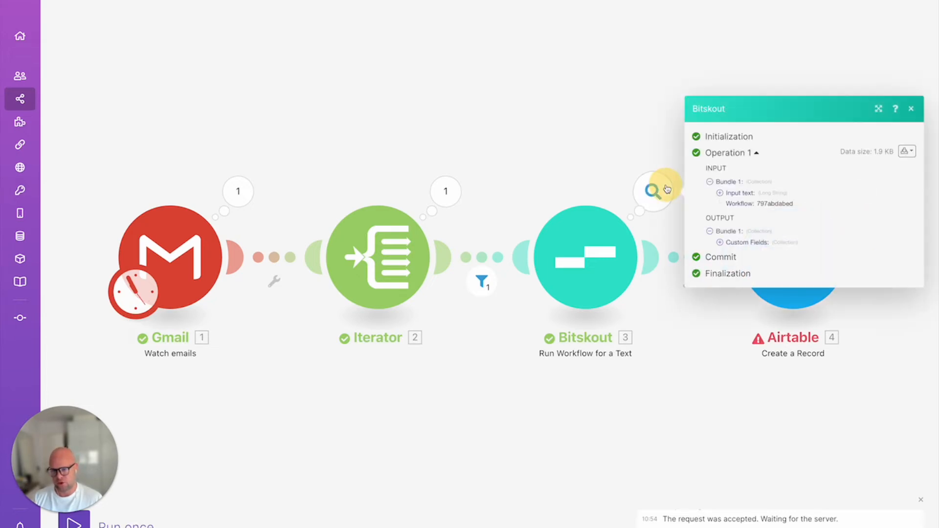
left_click(720, 243)
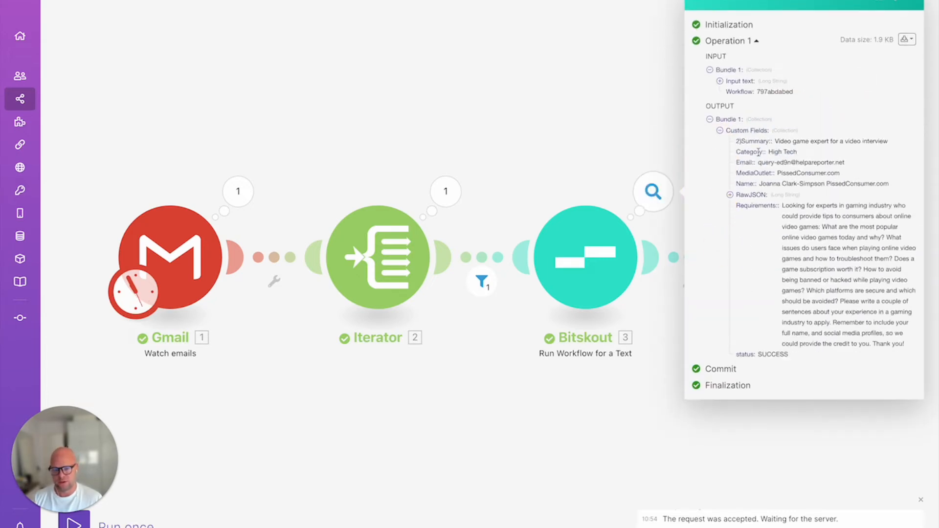
left_click(608, 117)
left_click(782, 252)
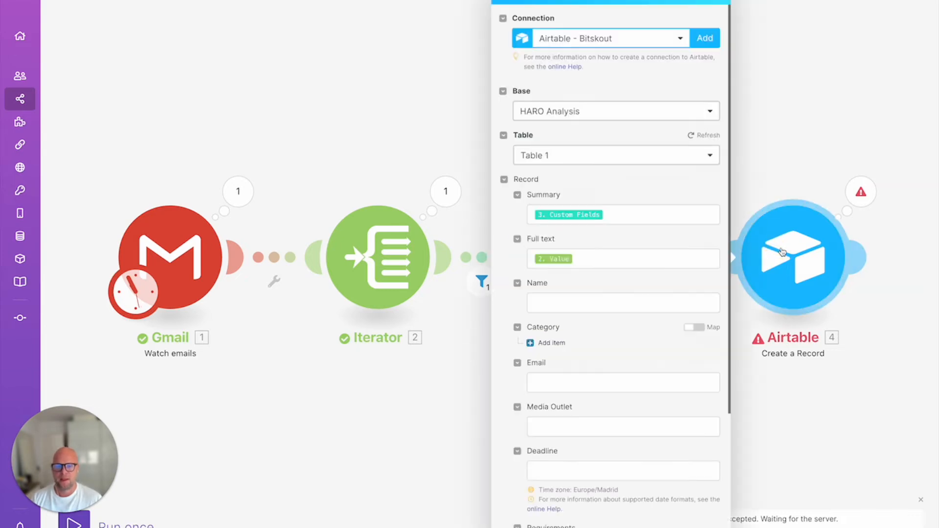
left_click(626, 215)
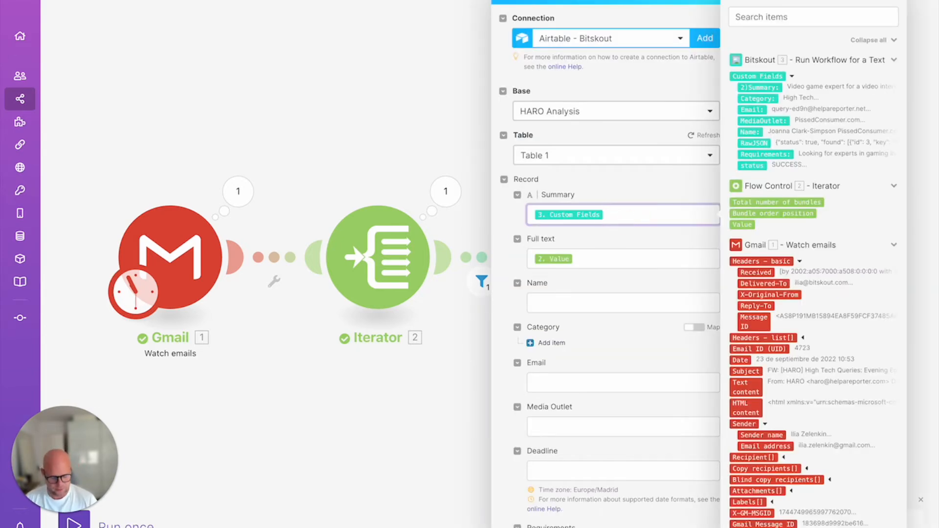
key("BackSpace")
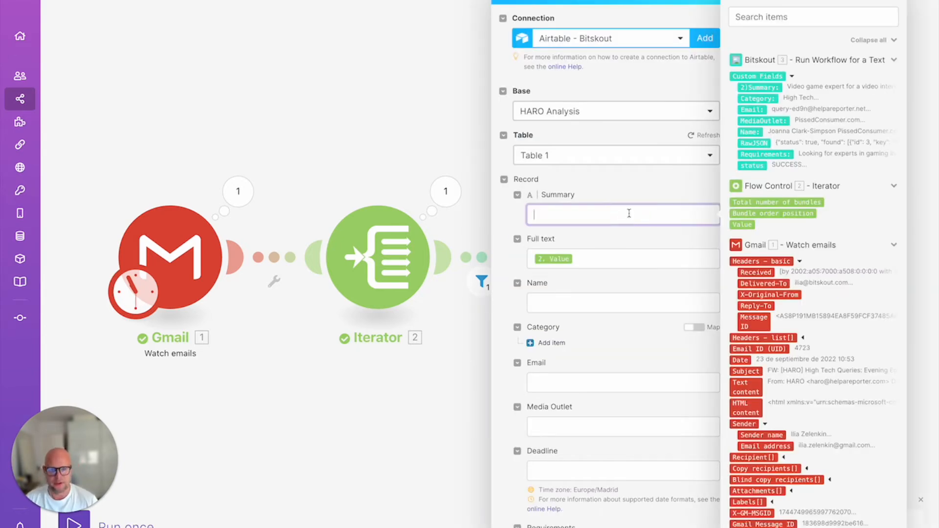
left_click(759, 87)
Map Bitskout's Name, Email and MediaOutlet values to the record's Name, Email and Media Outlet fields
scroll(624, 233, "down", 1)
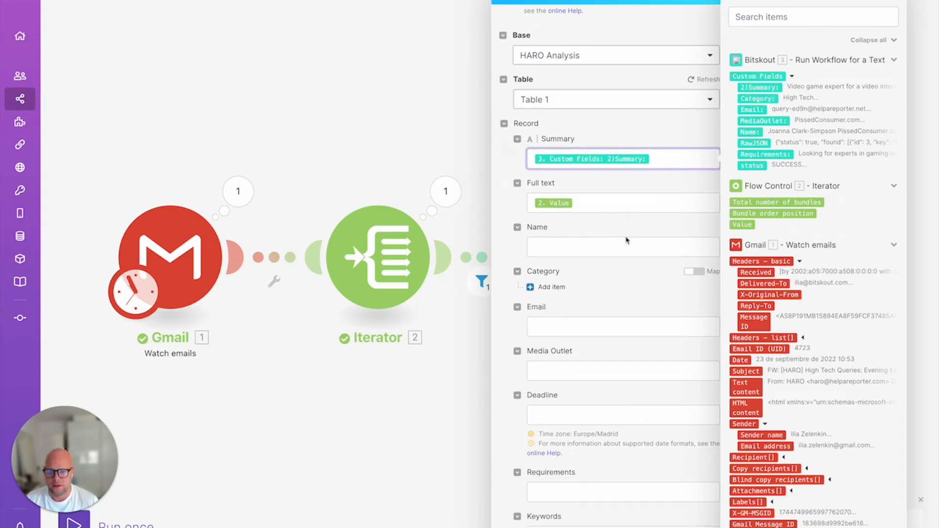
left_click(601, 248)
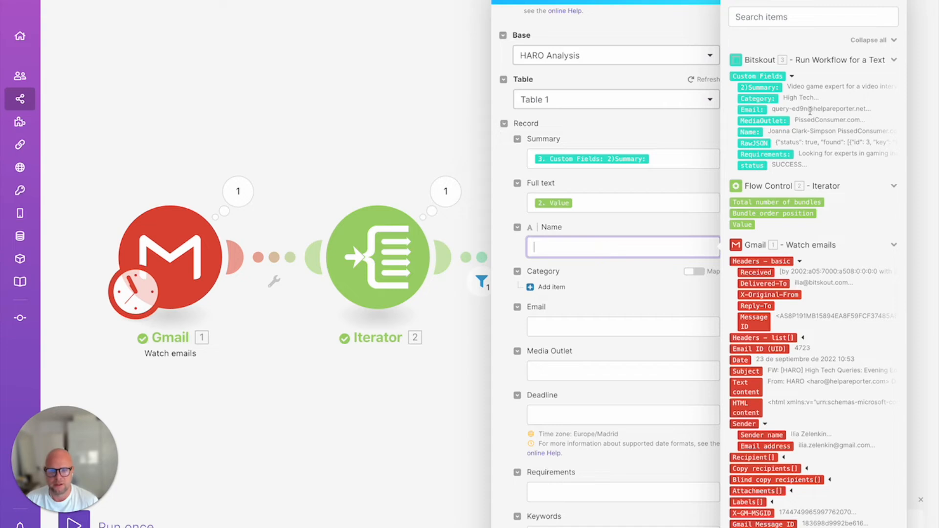
left_click(750, 132)
left_click(621, 326)
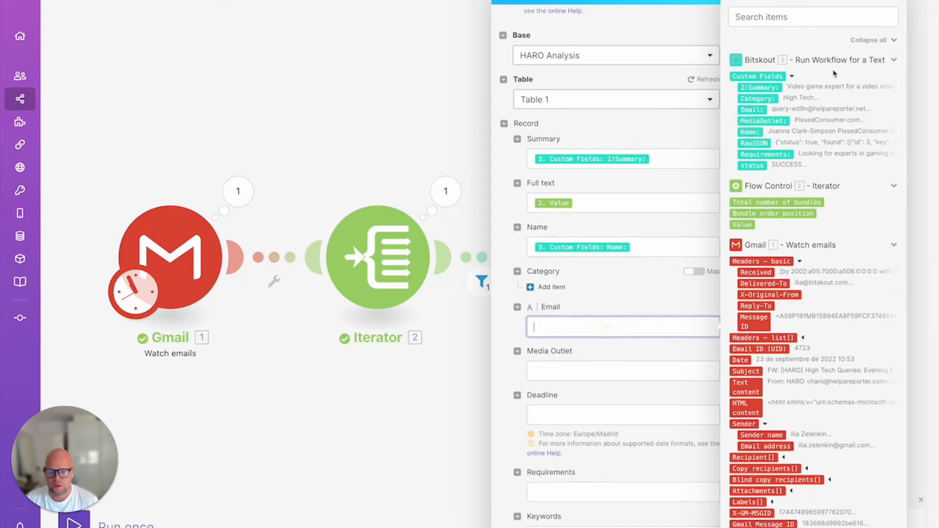
left_click(749, 110)
scroll(637, 208, "down", 2)
left_click(603, 267)
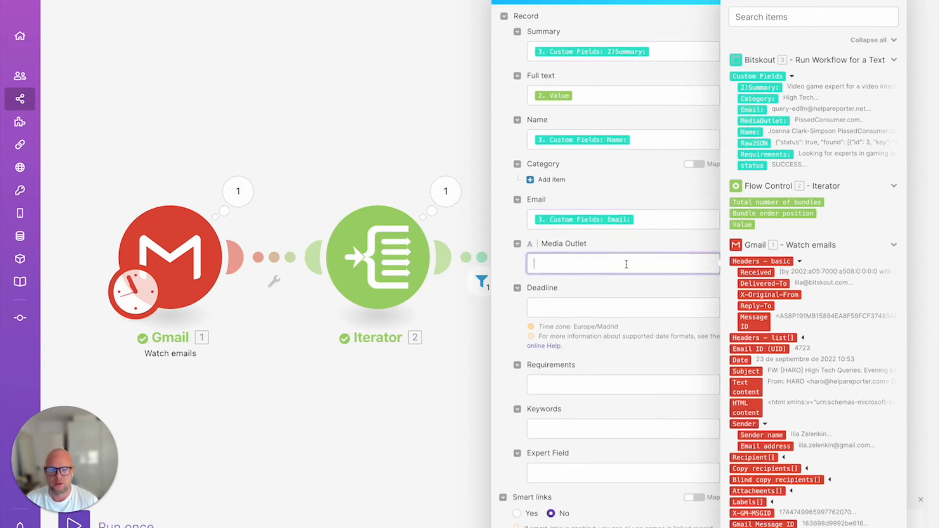
left_click(753, 122)
scroll(580, 279, "down", 1)
left_click(579, 280)
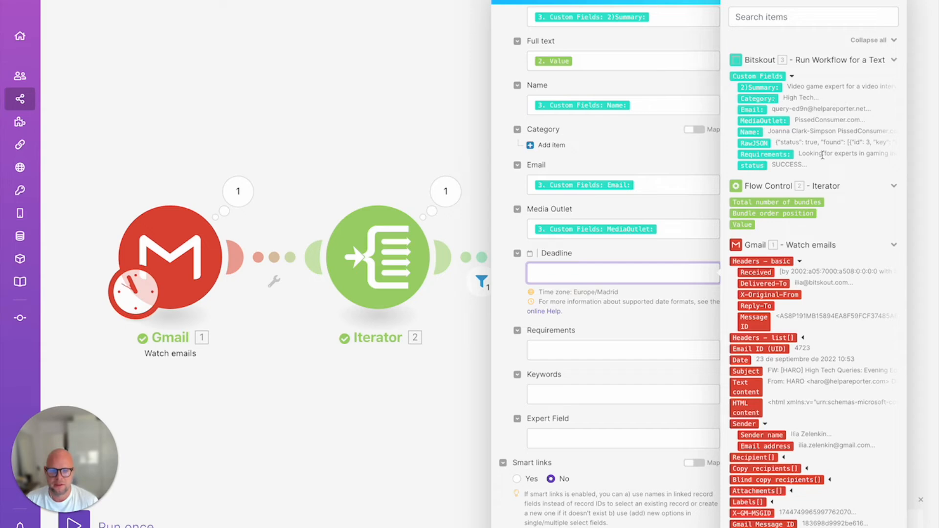
scroll(822, 155, "down", 1)
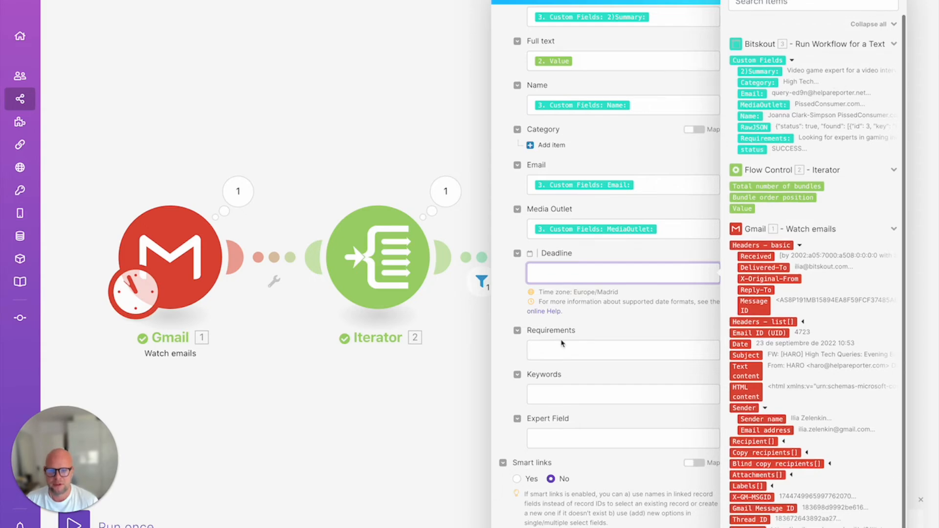
scroll(561, 278, "down", 1)
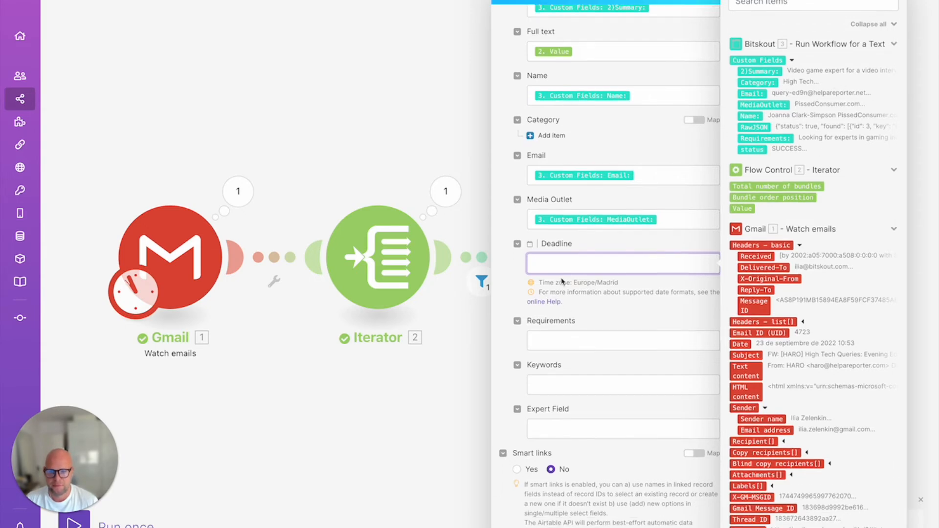
left_click(572, 340)
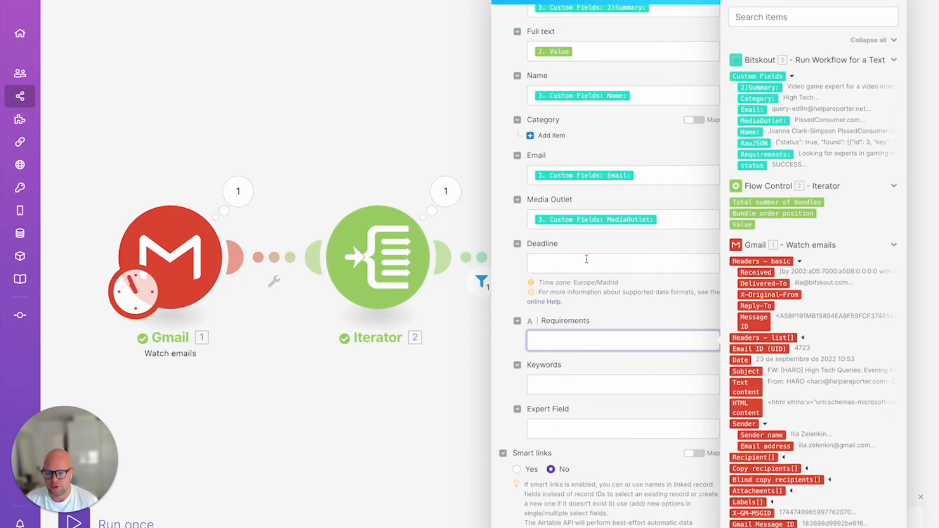
left_click(576, 381)
left_click(565, 471)
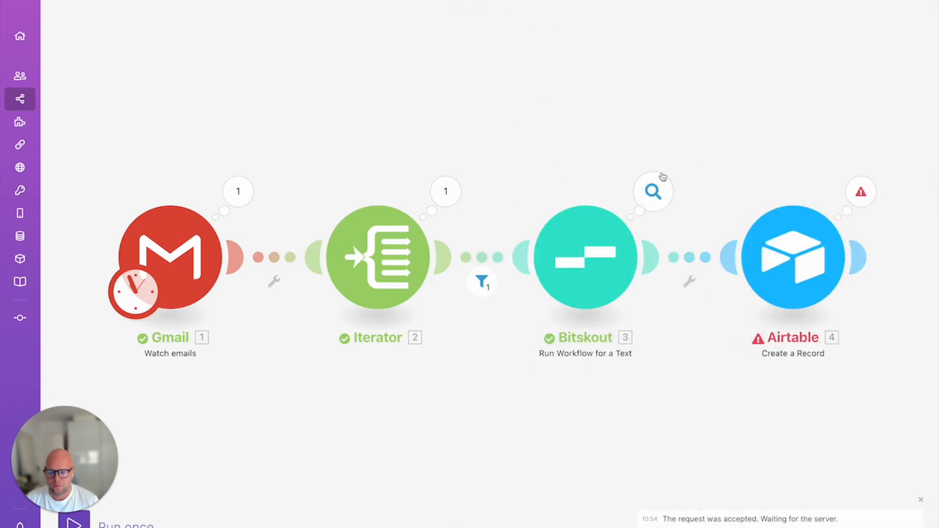
Run the scenario once, then switch to Airtable and review the records across the columns of Table 1
left_click(74, 523)
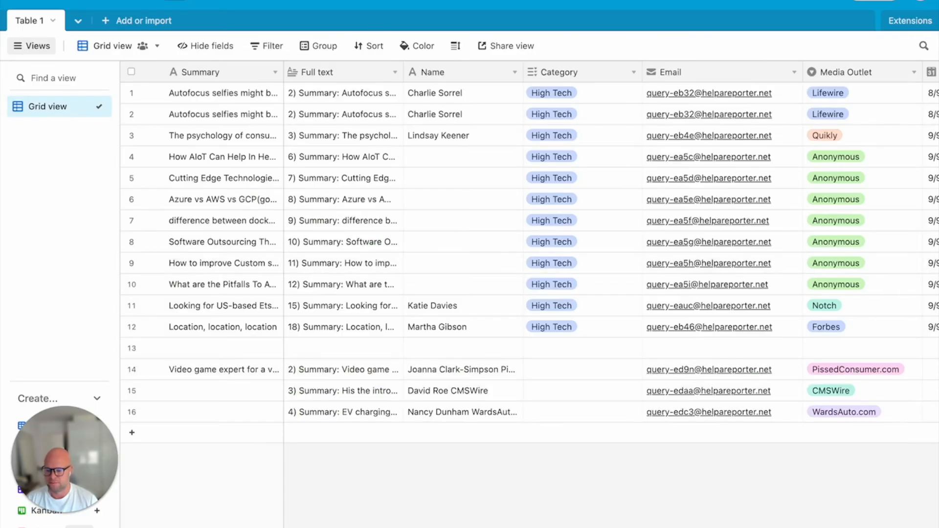
scroll(611, 254, "right", 12)
scroll(611, 255, "left", 12)
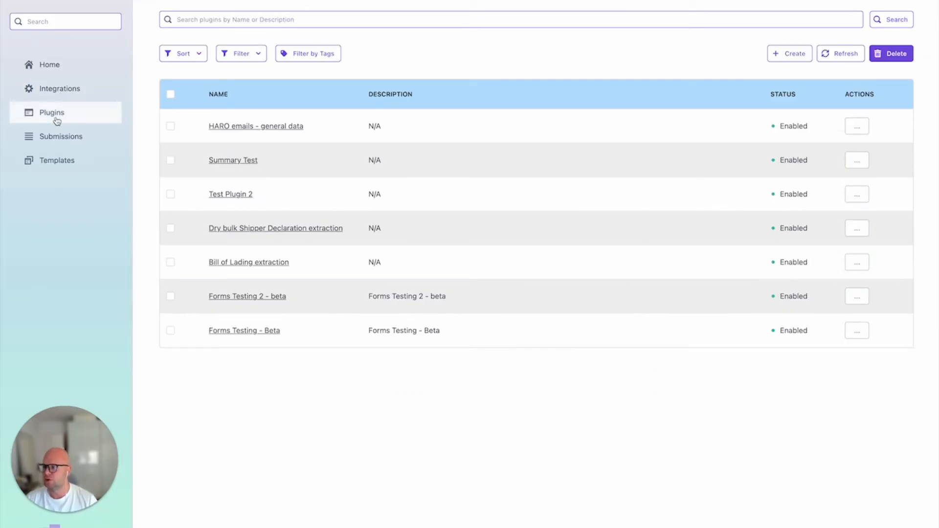
Switch to the Bitskout plugins list and start a new Understand plugin with the Keywords action
scroll(220, 61, "up", 1)
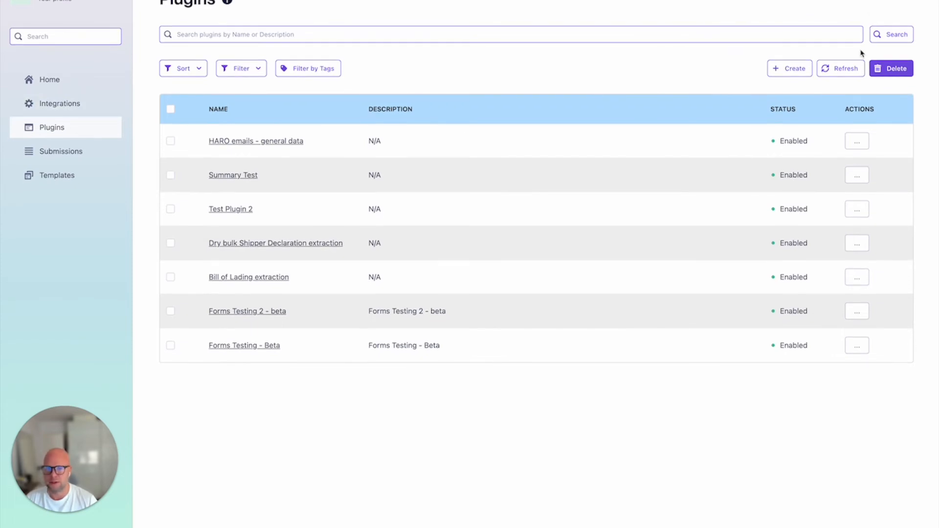
left_click(781, 67)
left_click(463, 109)
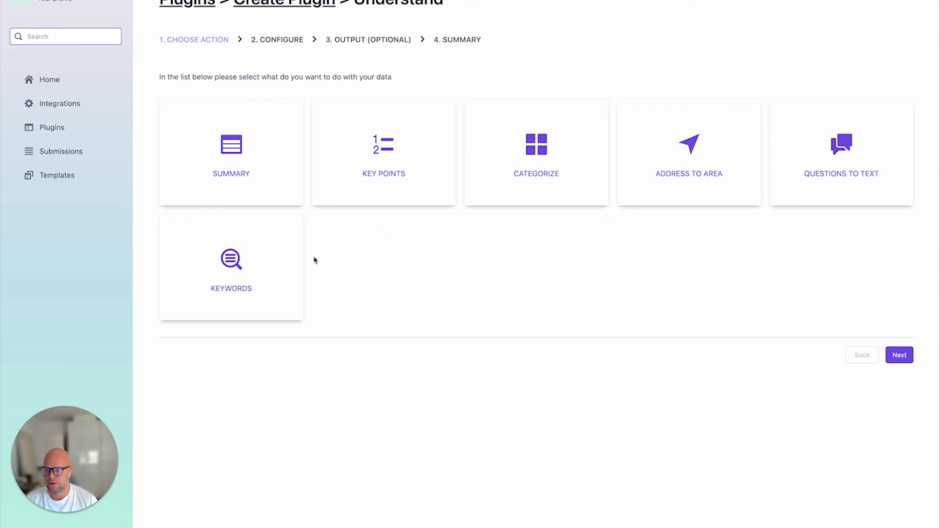
left_click(192, 260)
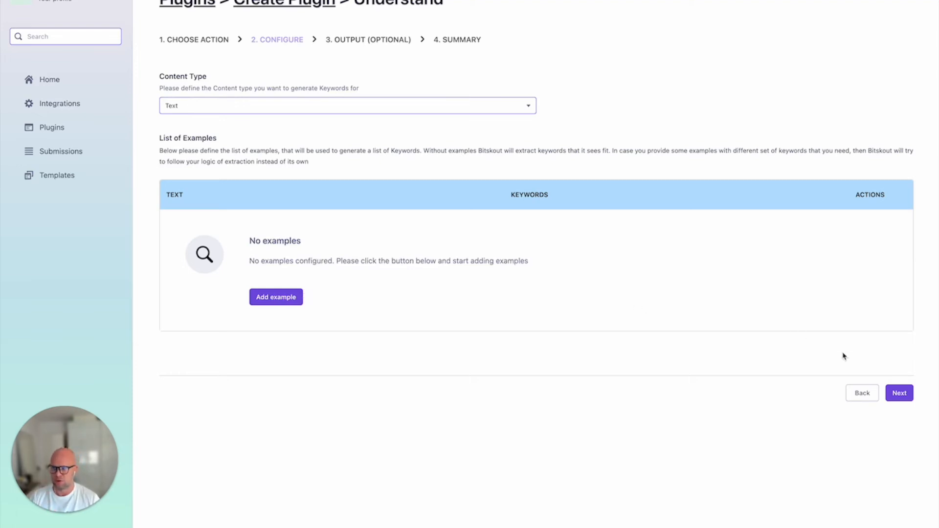
Skip the examples and the field output, name the plugin "HARO keywords" and create it
left_click(900, 394)
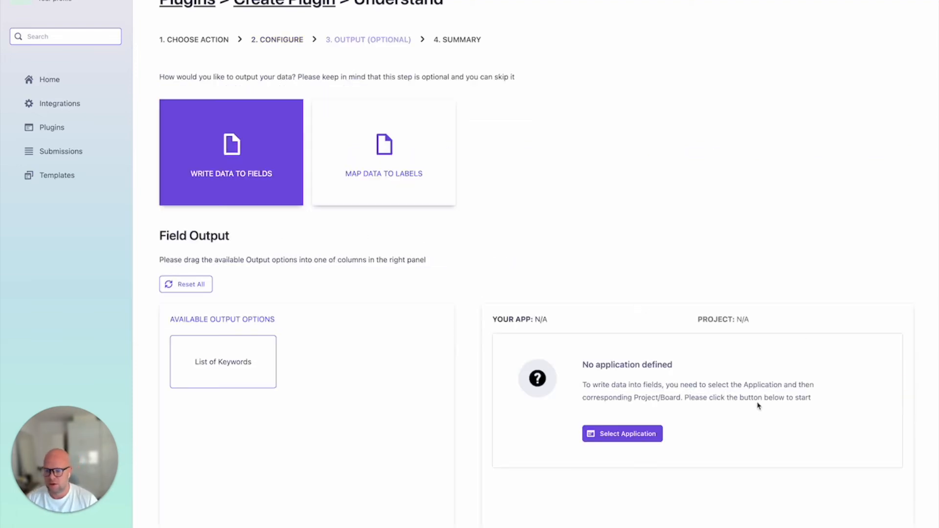
scroll(756, 401, "down", 3)
scroll(342, 142, "up", 2)
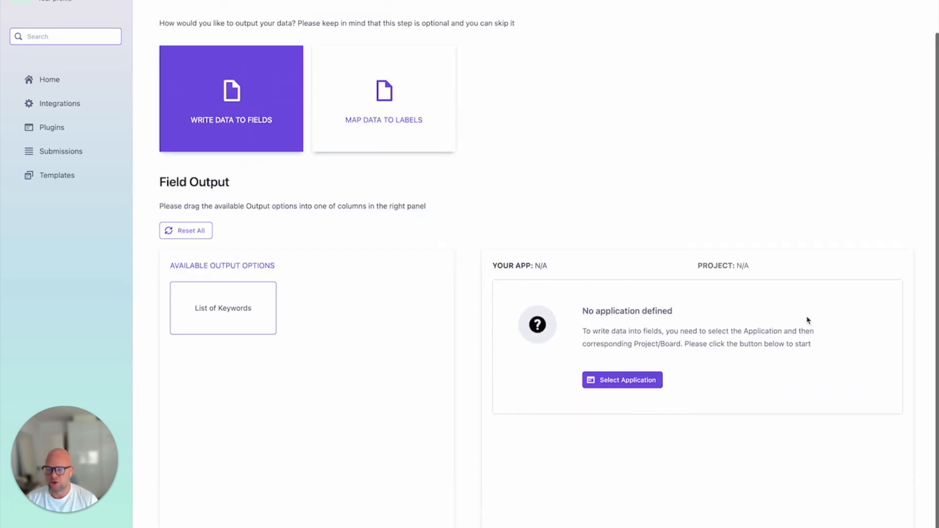
scroll(669, 210, "up", 2)
scroll(663, 214, "down", 2)
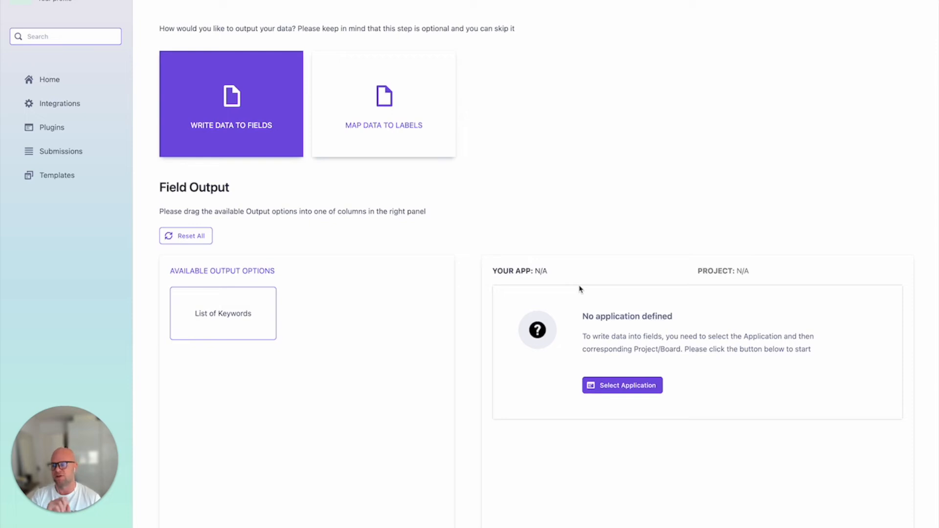
scroll(715, 311, "down", 2)
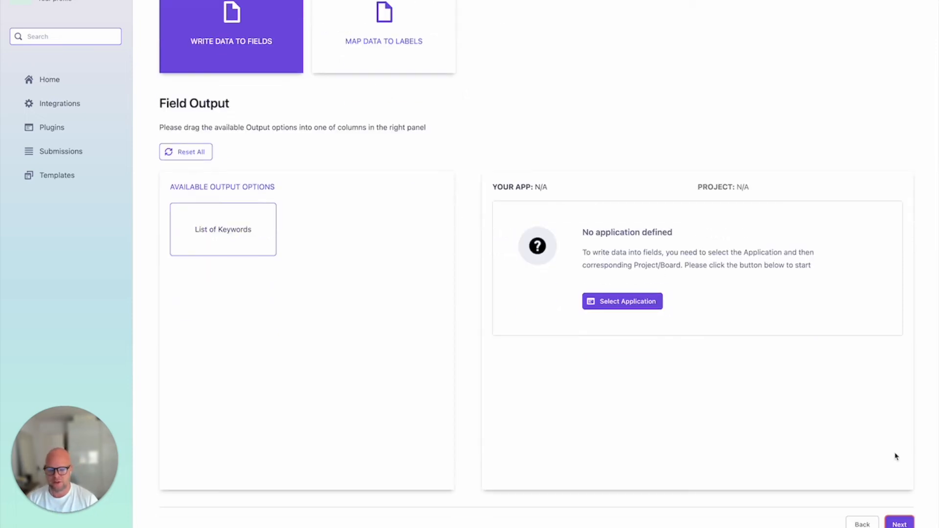
left_click(900, 522)
left_click(331, 133)
type("HARO keywords")
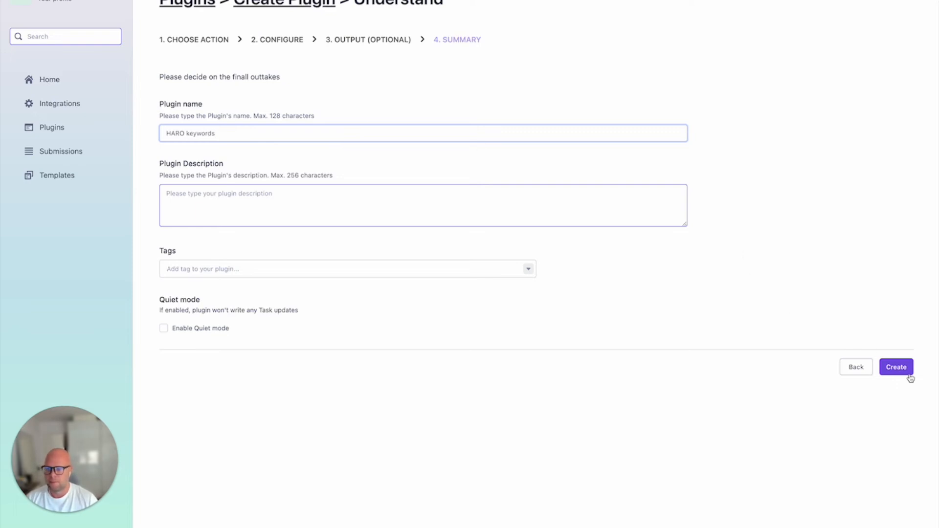
left_click(908, 371)
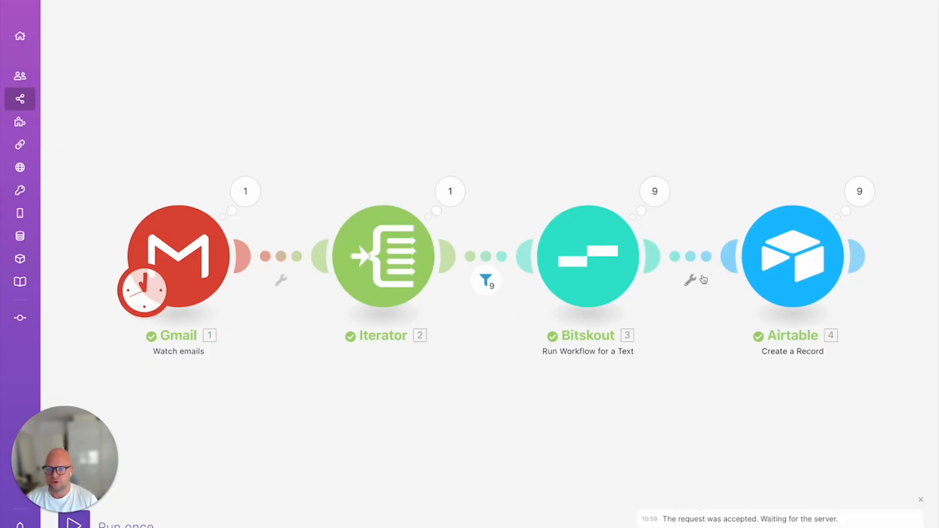
Switch to the Make scenario and insert a Bitskout Run Workflow for a Text module between the existing Bitskout and Airtable modules
left_click(691, 278)
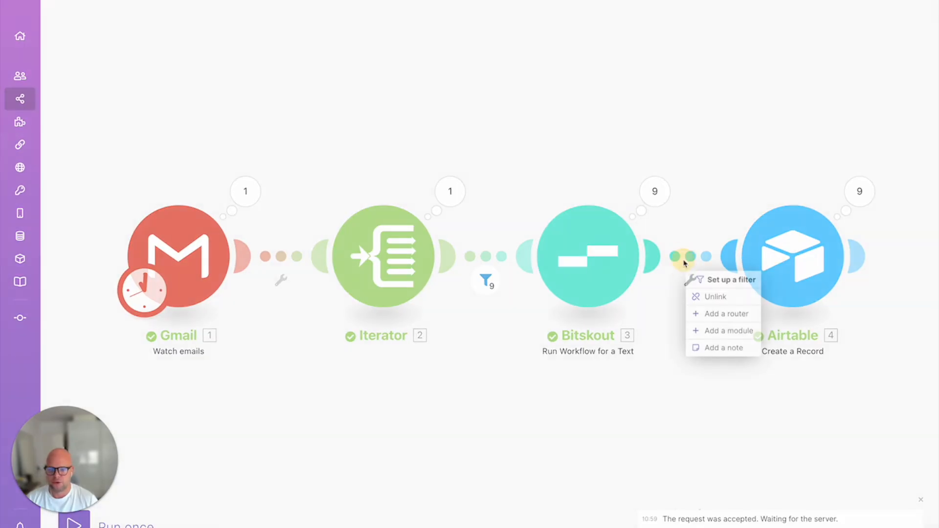
left_click(714, 331)
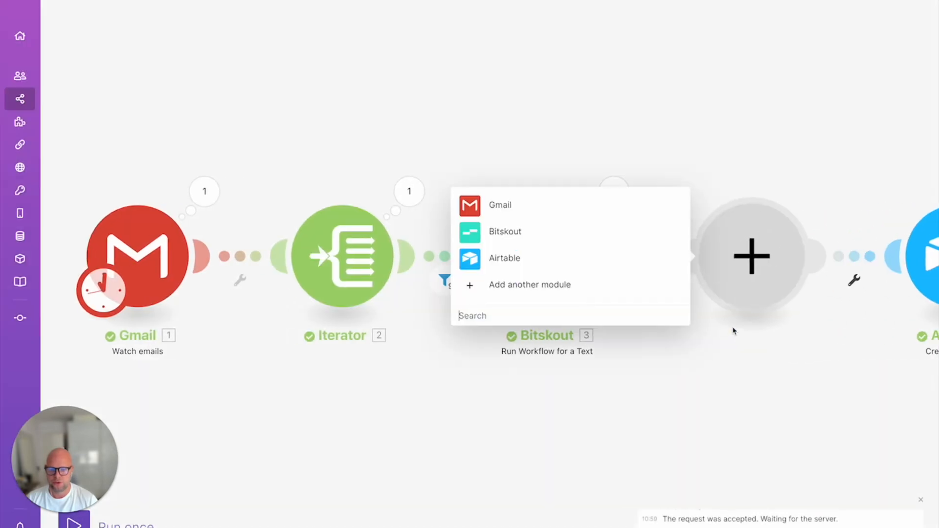
left_click(485, 232)
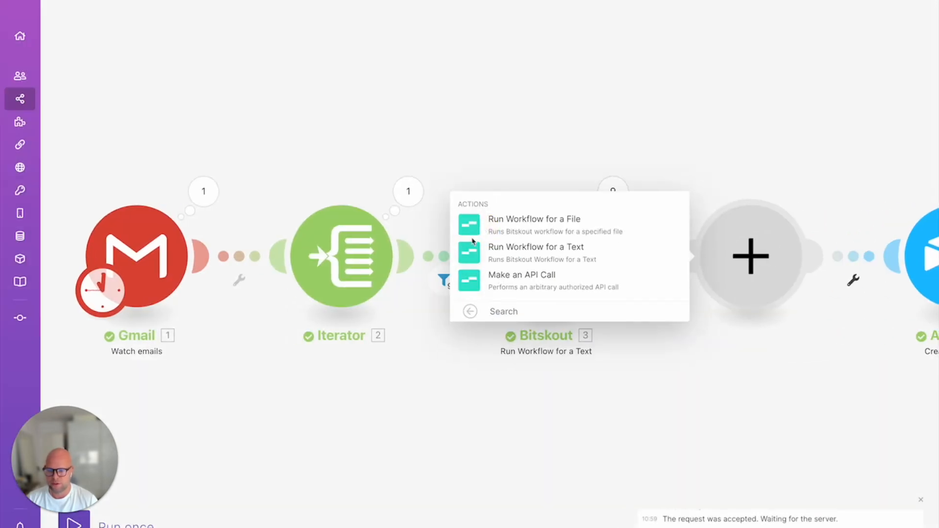
left_click(489, 247)
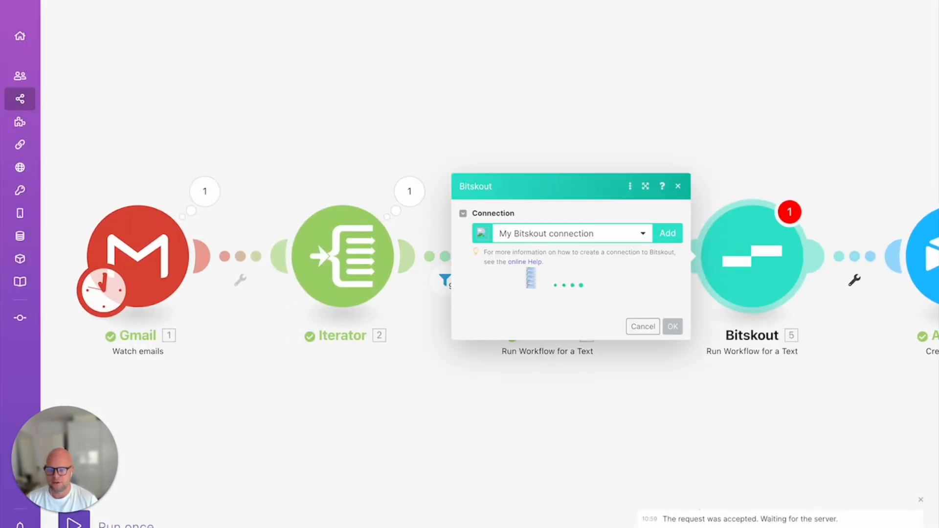
Configure the new Bitskout module with the HARO - Keywords workflow and the Iterator's Value as input text
left_click(527, 265)
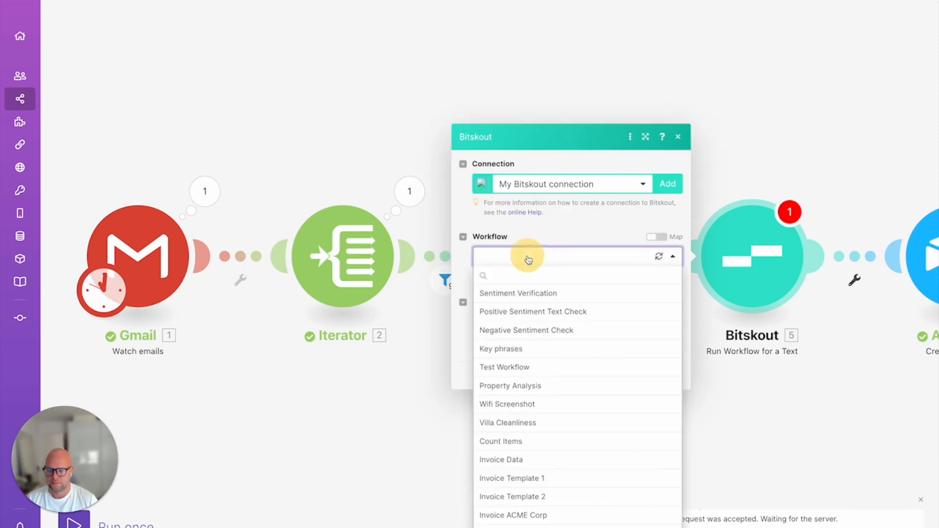
type("HARO")
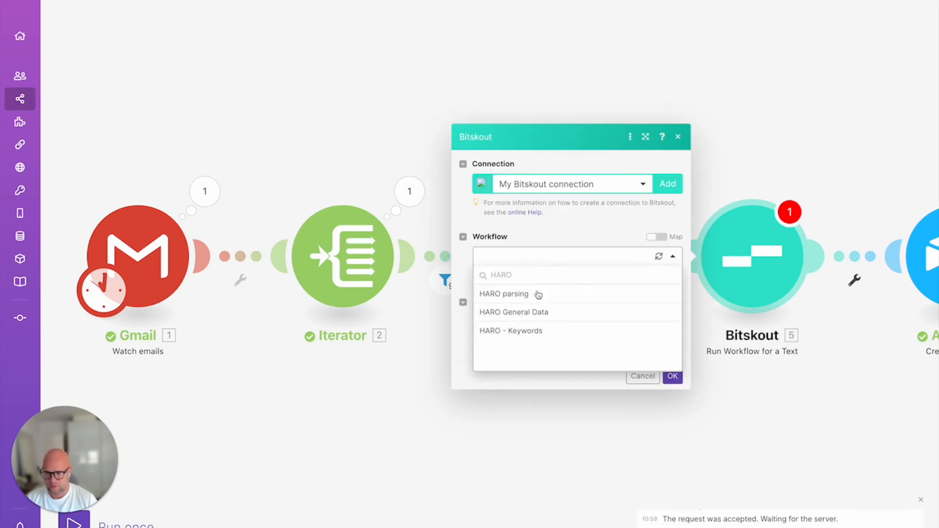
left_click(530, 332)
left_click(530, 323)
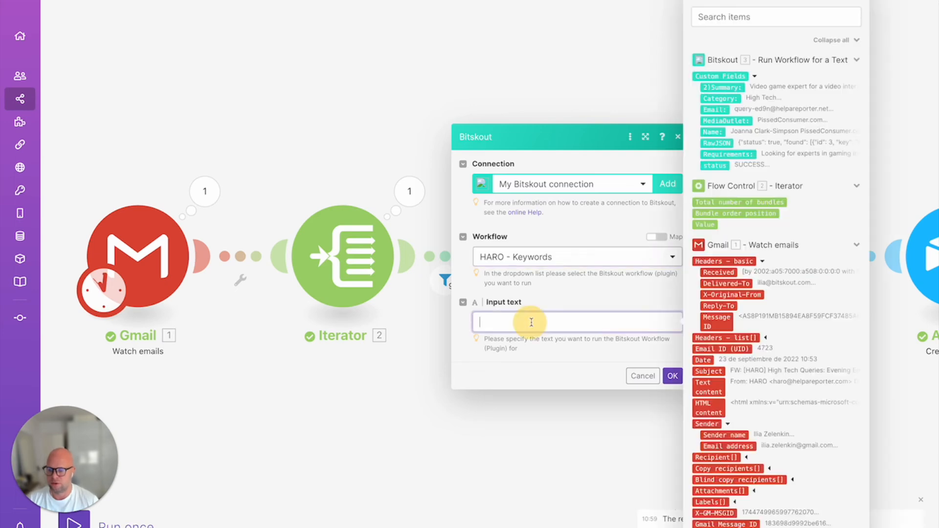
scroll(778, 175, "down", 1)
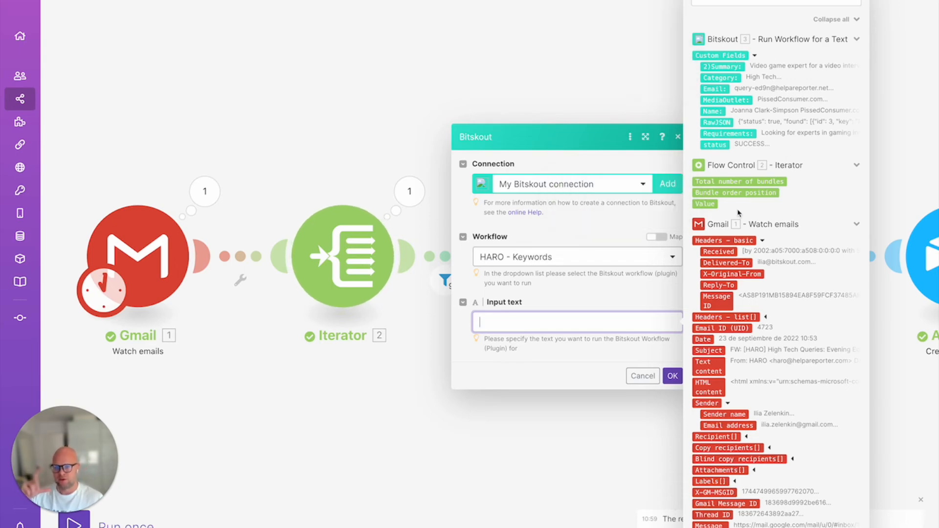
left_click(705, 204)
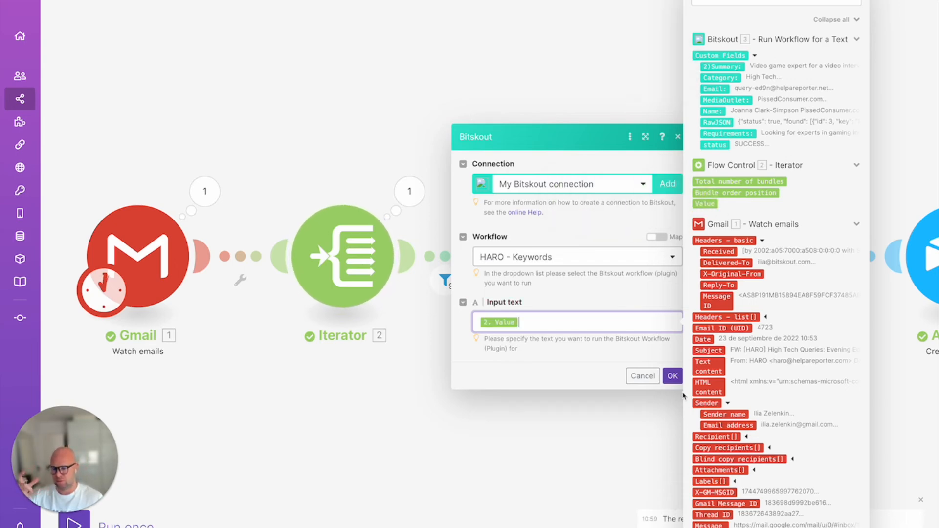
left_click(673, 376)
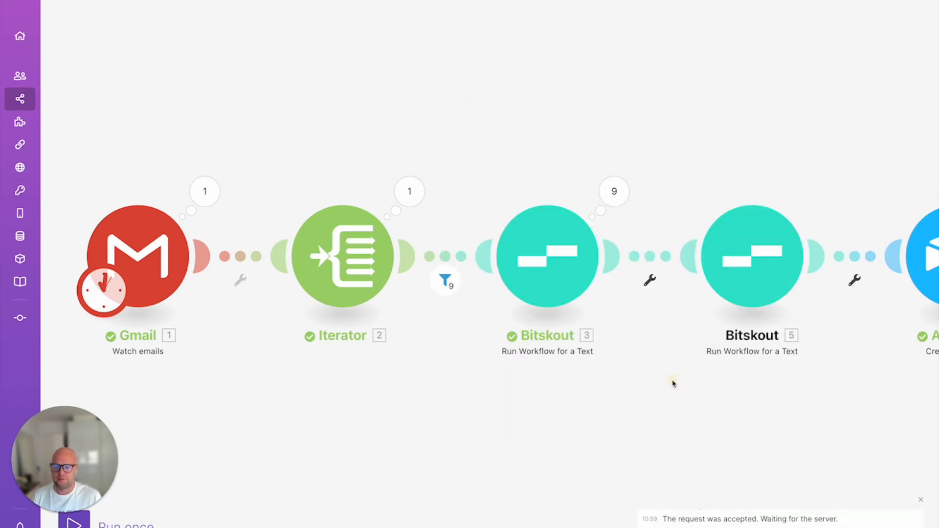
Map the second Bitskout module's Custom Fields to the Keywords field of the Airtable record
scroll(679, 386, "right", 6)
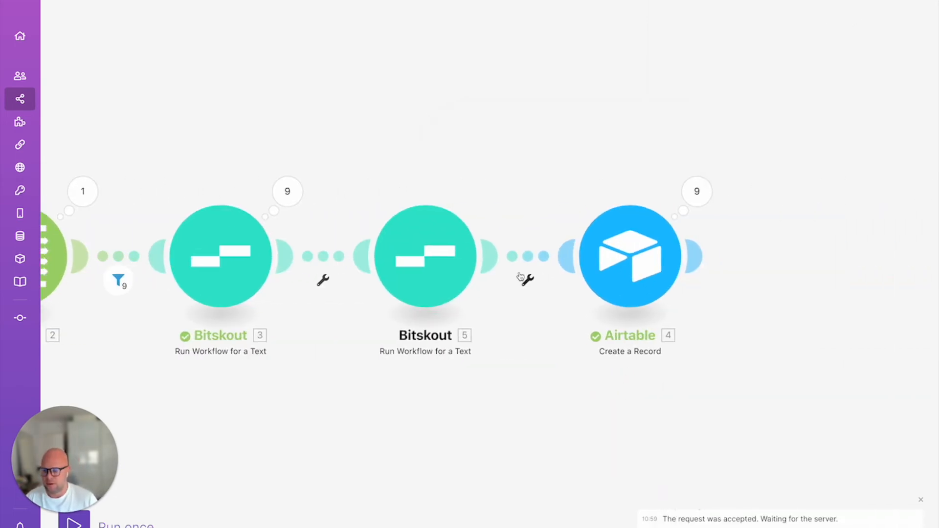
left_click(643, 285)
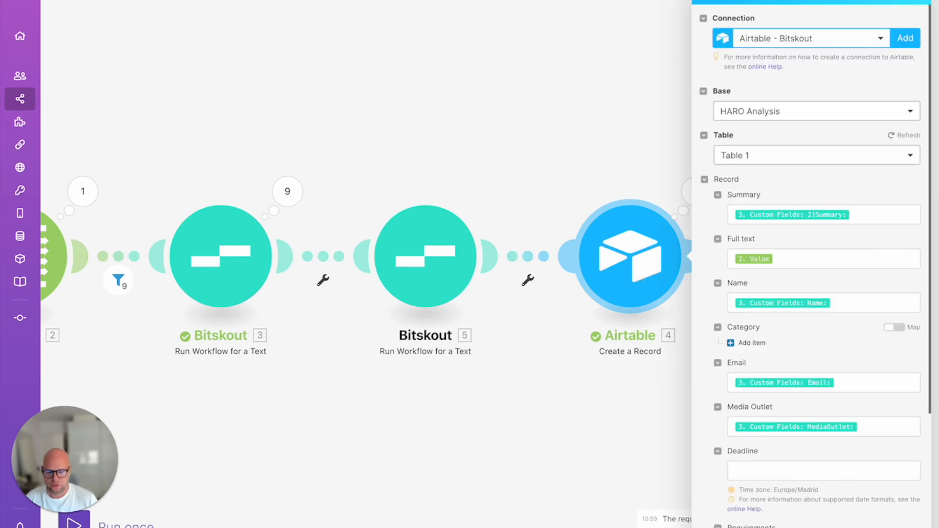
scroll(813, 401, "down", 1)
scroll(878, 394, "down", 3)
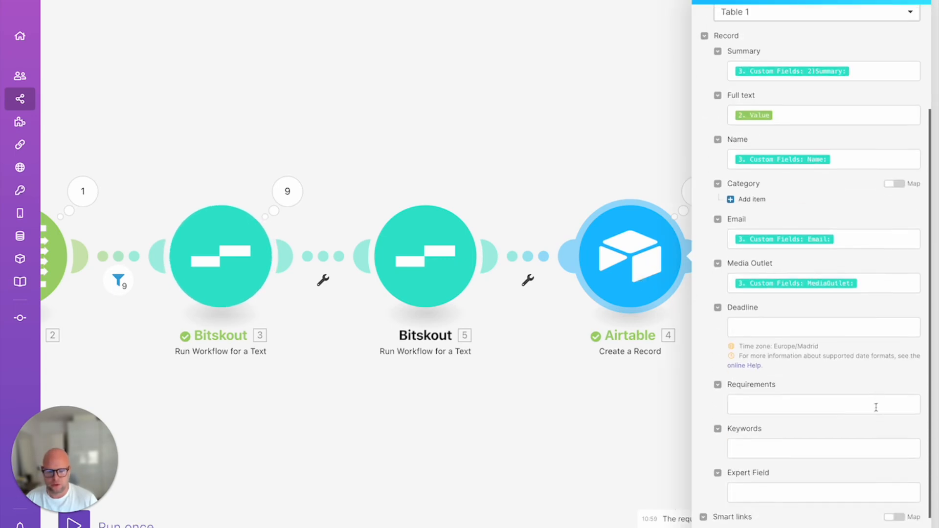
scroll(867, 401, "down", 1)
left_click(809, 383)
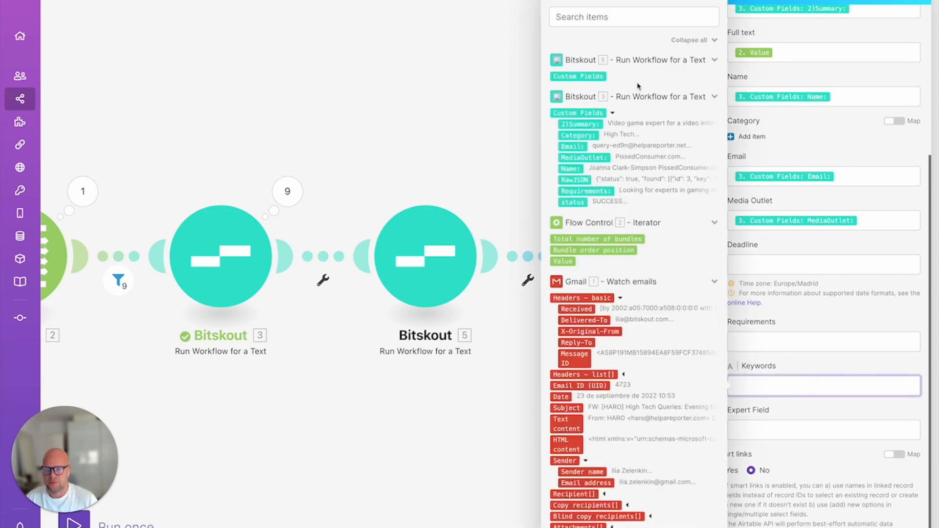
left_click(566, 76)
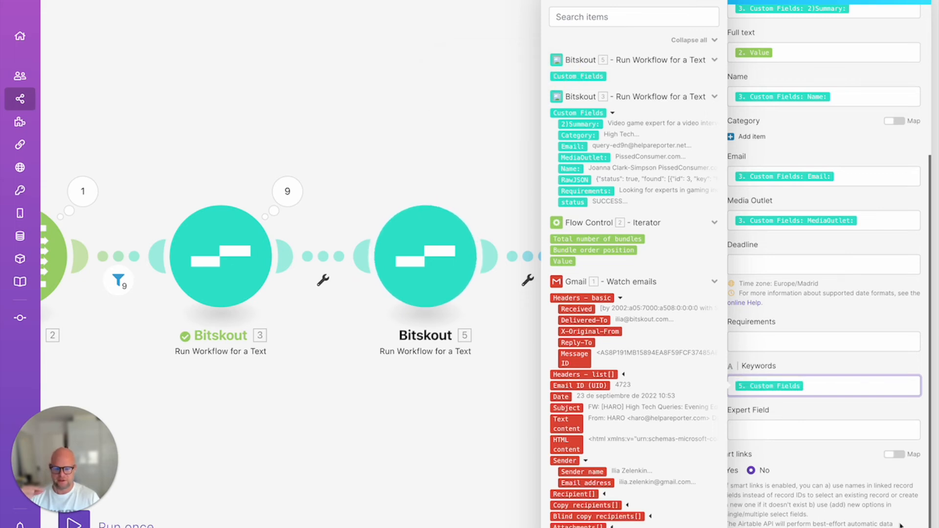
Run the scenario once and inspect the custom fields in the second Bitskout module's output
left_click(145, 383)
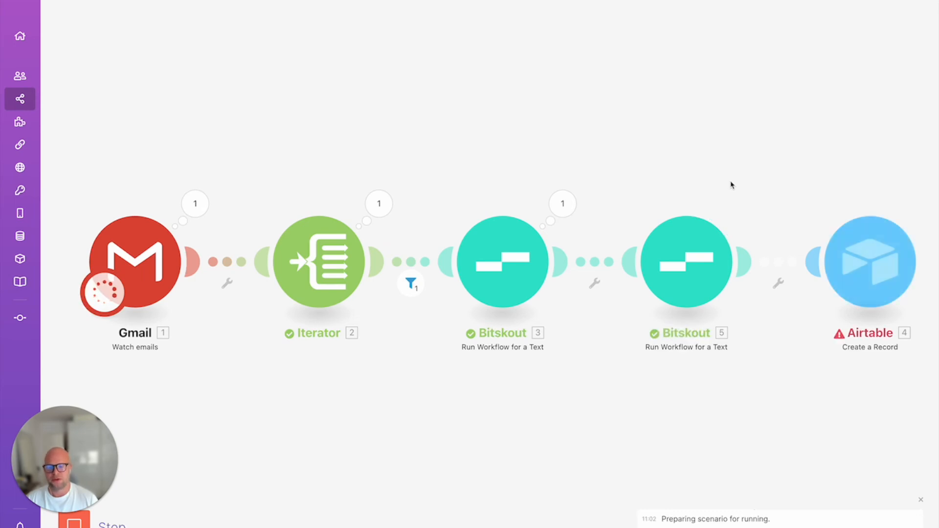
left_click(754, 201)
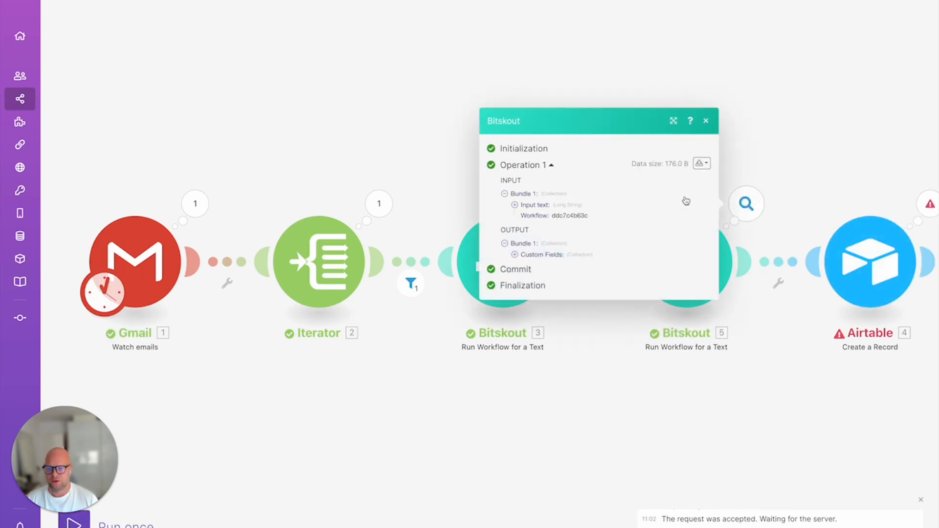
left_click(514, 256)
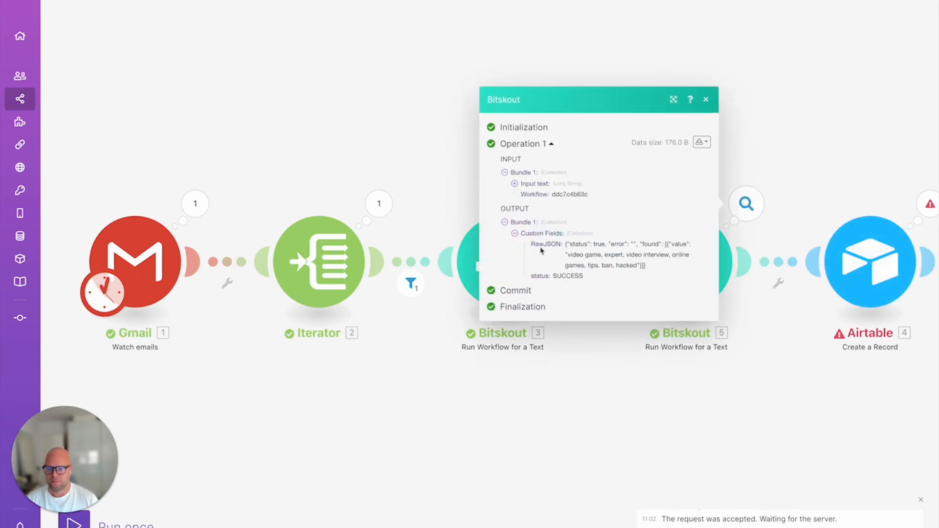
left_click(706, 100)
scroll(822, 122, "right", 3)
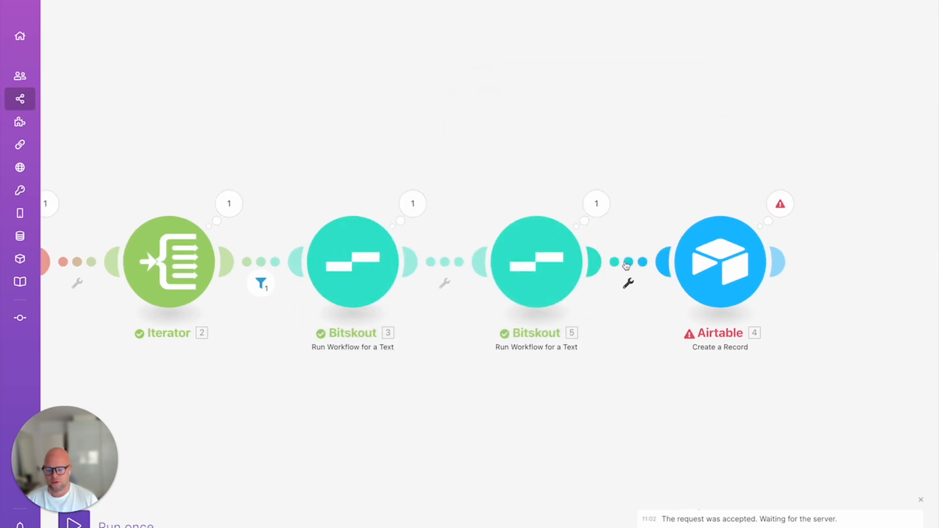
left_click(596, 204)
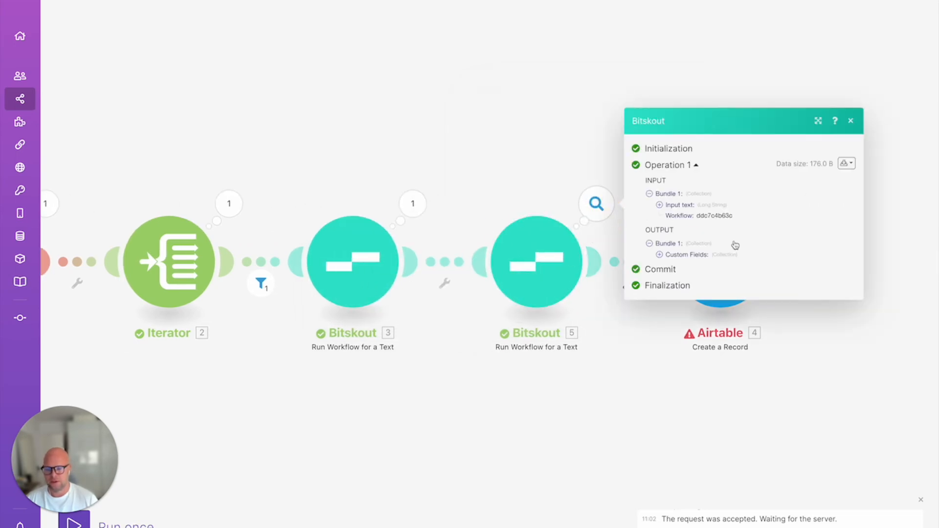
left_click(659, 256)
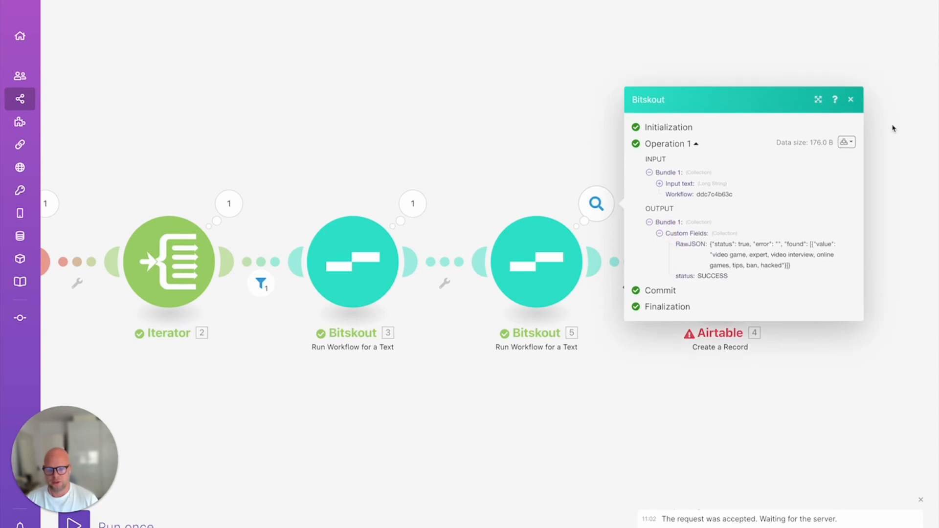
left_click(853, 100)
Insert a JSON Parse JSON module between the second Bitskout module and Airtable
left_click(626, 280)
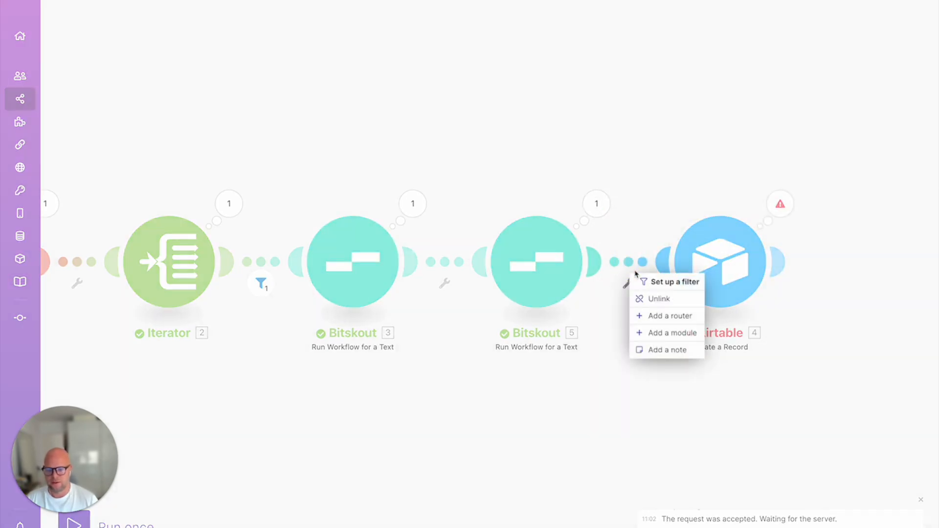
left_click(687, 335)
left_click(480, 318)
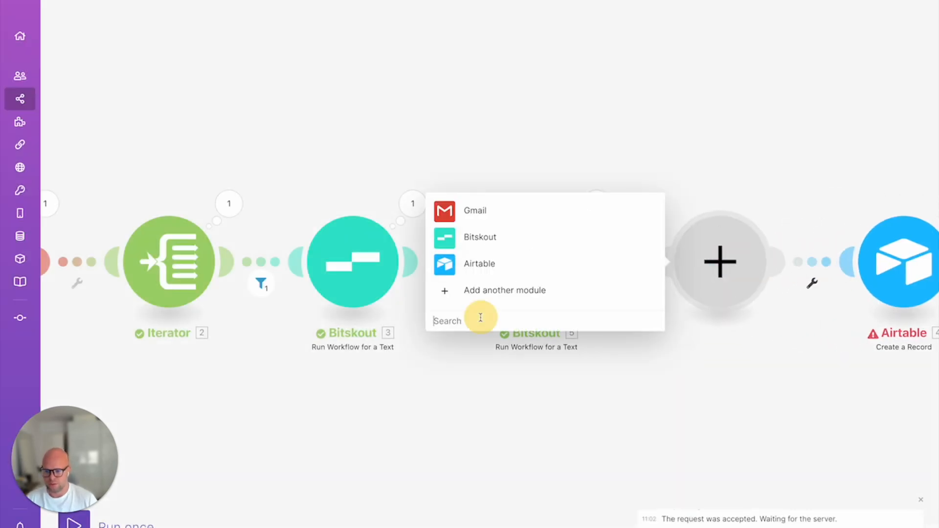
type("json")
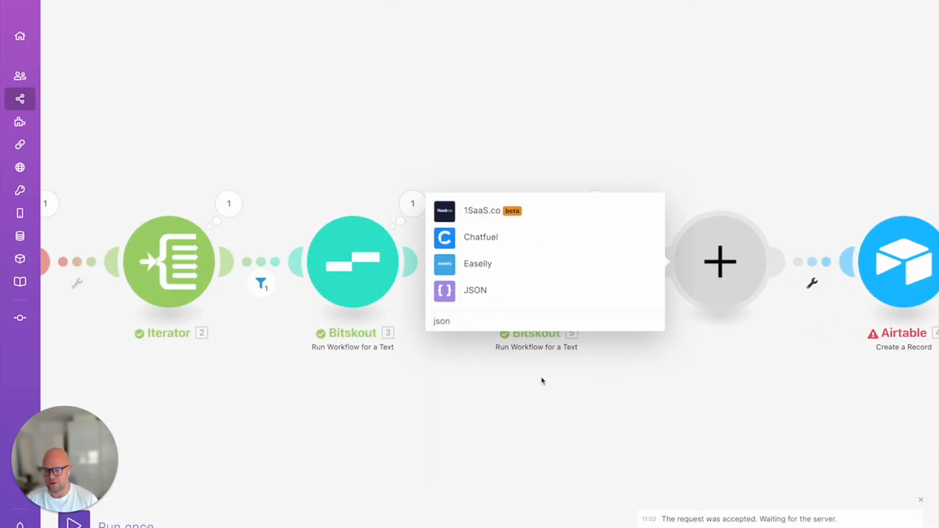
left_click(448, 298)
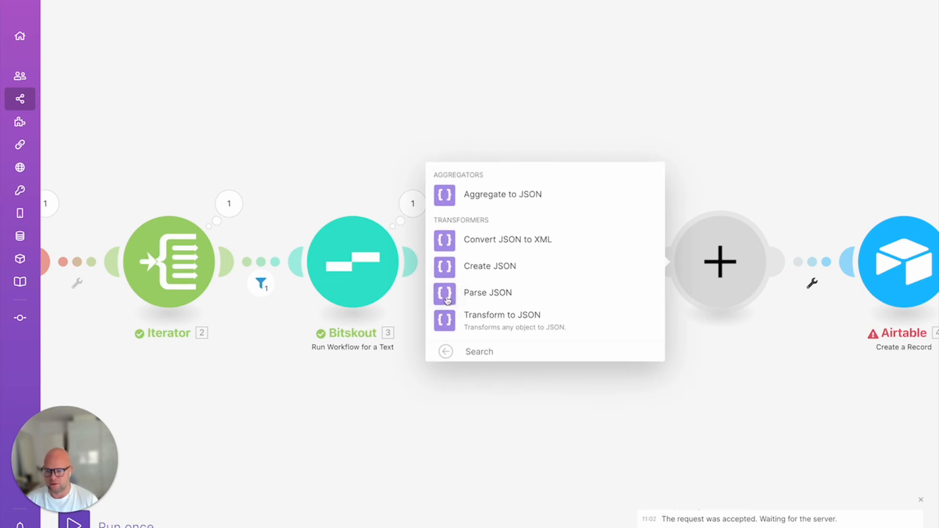
left_click(447, 294)
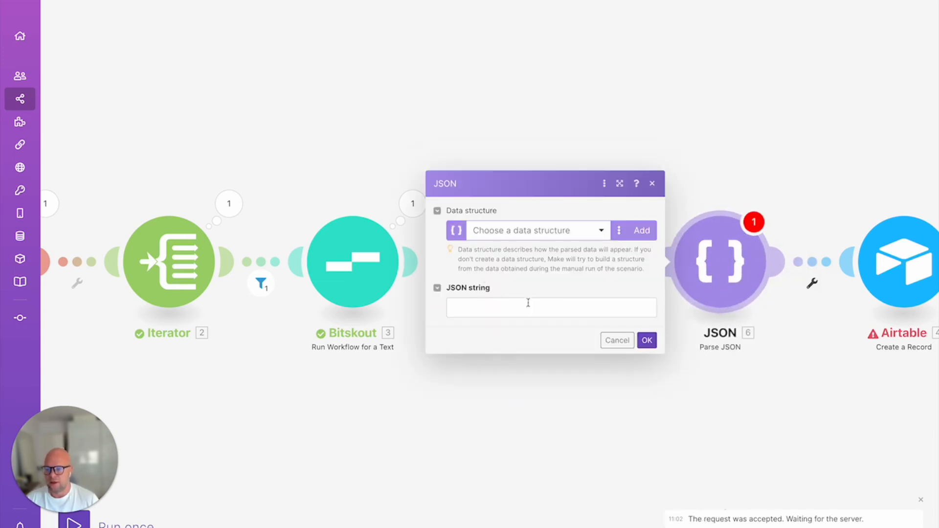
Set the Parse JSON module's JSON string to the second Bitskout module's RawJSON value and save it
left_click(529, 304)
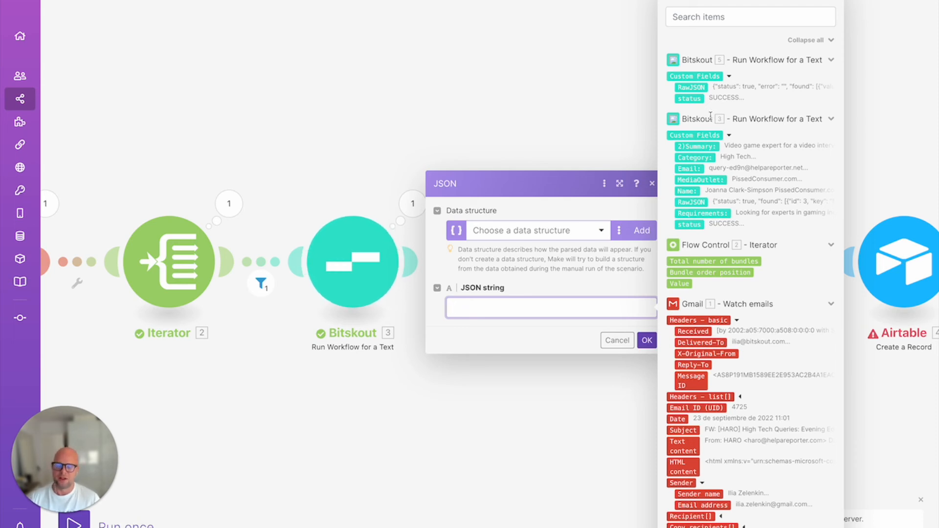
left_click(697, 88)
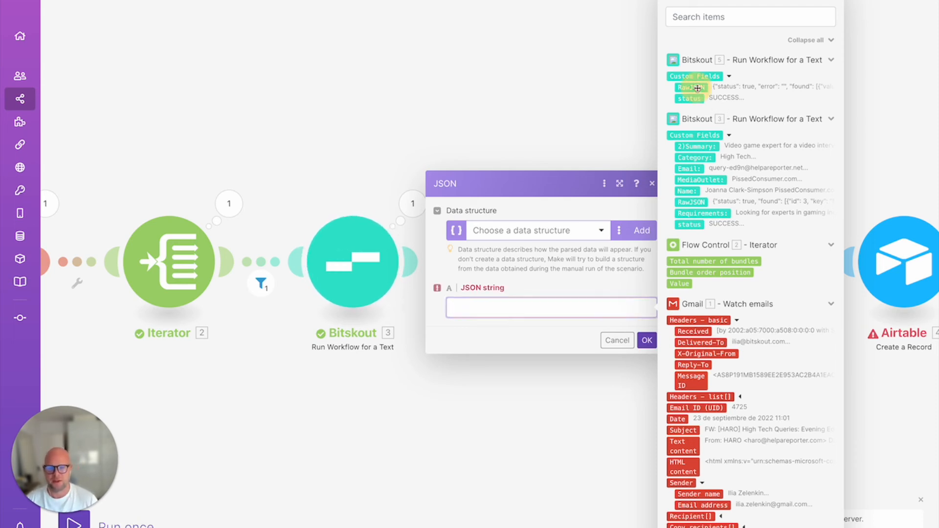
left_click_drag(698, 89, 504, 307)
left_click(647, 340)
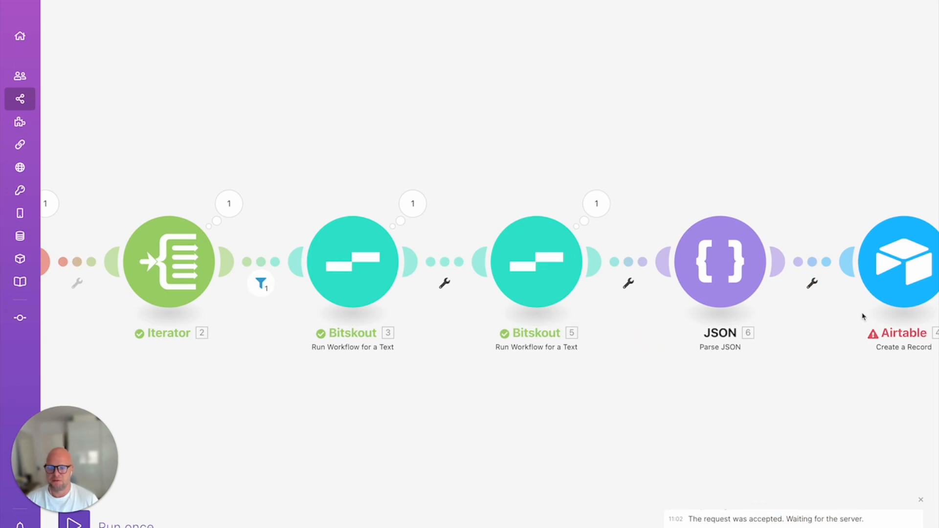
Inspect the JSON module's output down to the value inside the found array
scroll(863, 316, "right", 3)
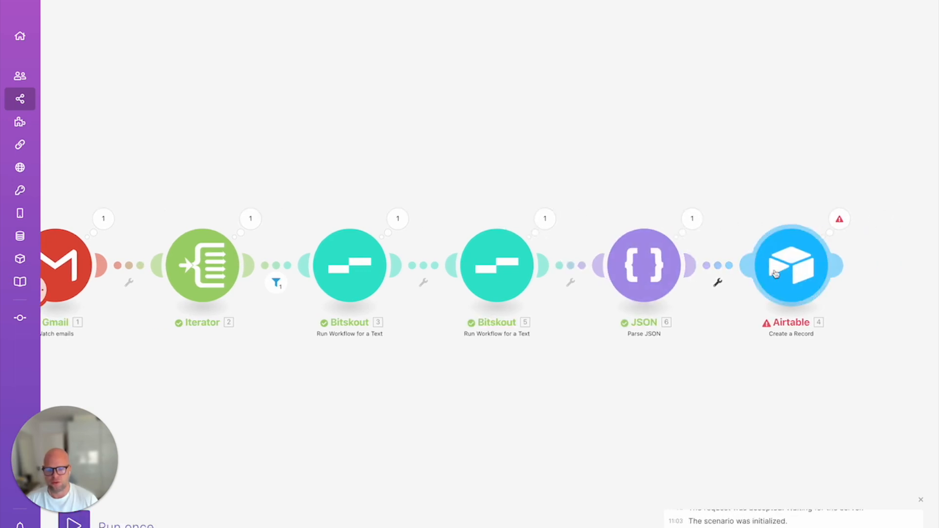
left_click(693, 218)
left_click(732, 287)
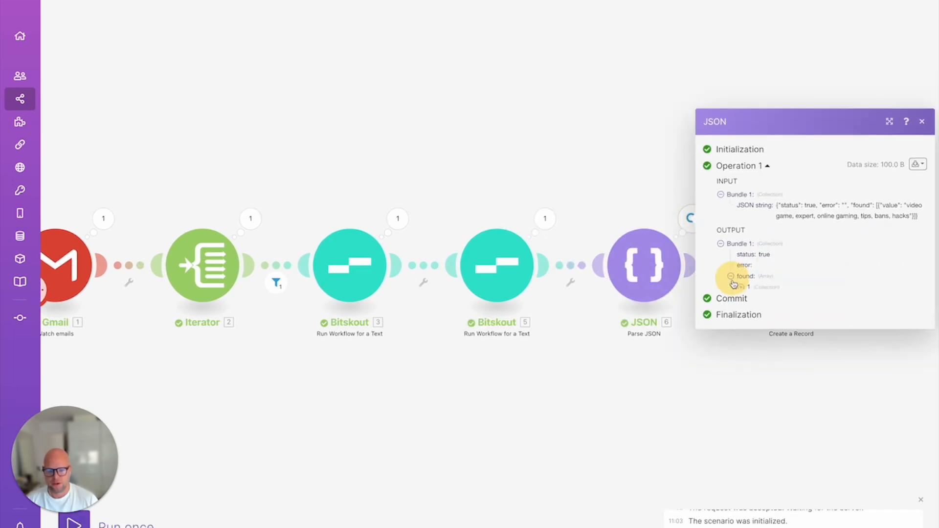
left_click(743, 281)
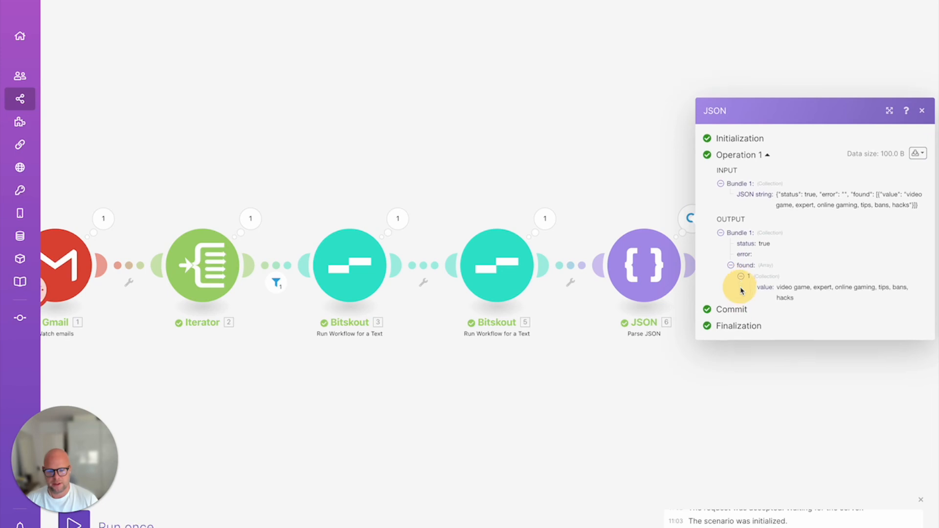
triple_click(790, 285)
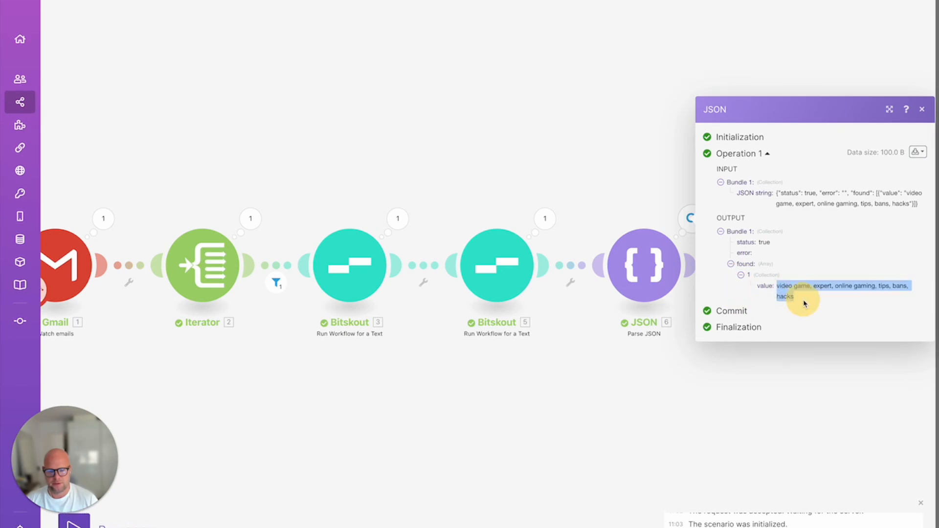
left_click(924, 112)
In the Airtable module, replace the Keywords field's mapping with the value from the Parse JSON found[] array and save it
left_click(803, 269)
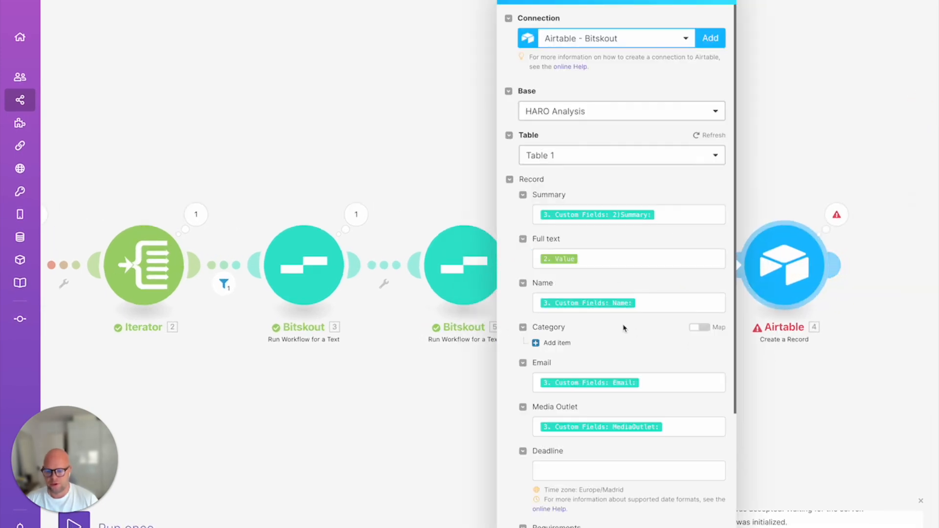
scroll(624, 328, "down", 5)
left_click(629, 384)
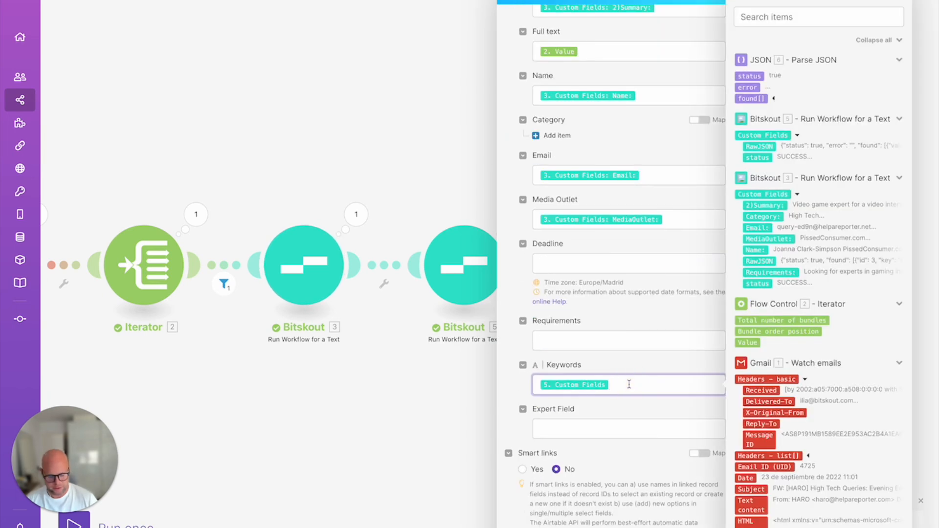
key("BackSpace")
left_click(775, 98)
left_click(756, 109)
left_click(742, 498)
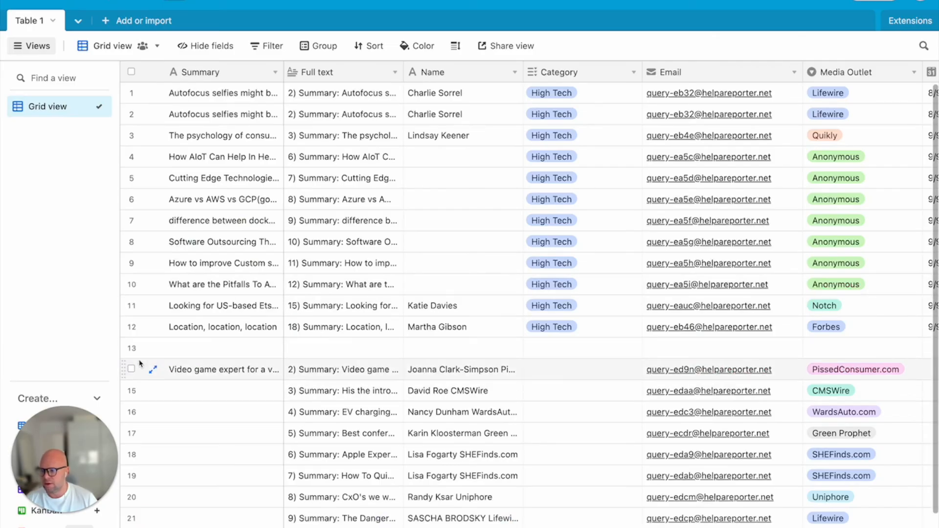
Switch to the Airtable table and view the expanded record "Video game expert for a video interview"
scroll(219, 453, "down", 1)
left_click(153, 354)
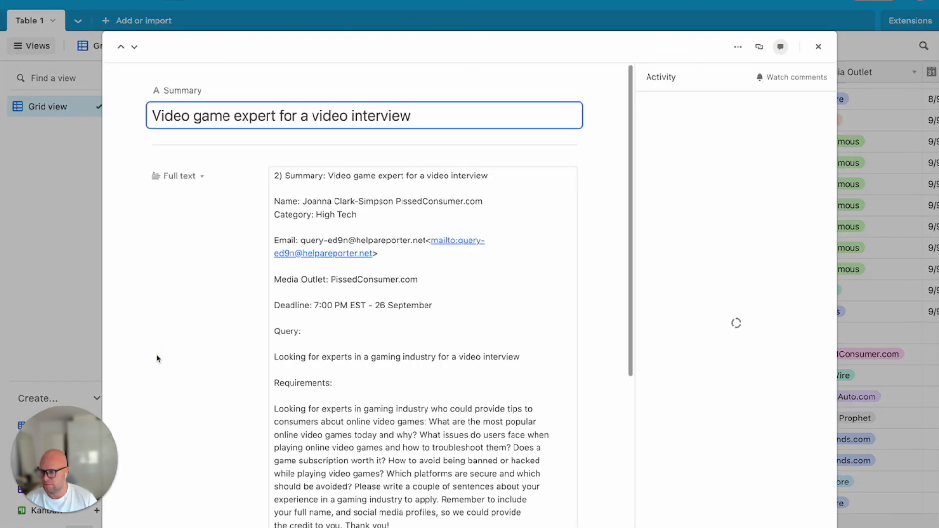
left_click(818, 47)
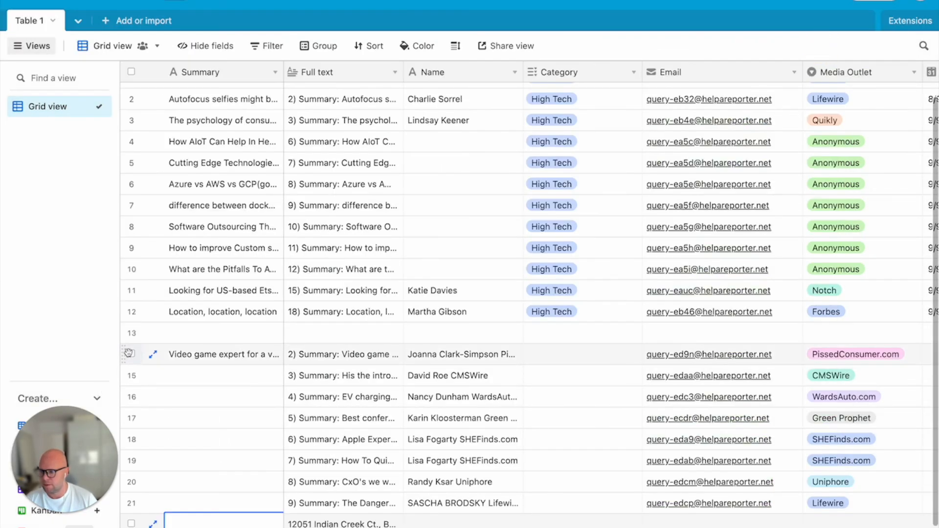
Delete the records in rows 14 to 22 of Airtable's Table 1
left_click(131, 353)
left_click(131, 375)
left_click(131, 396)
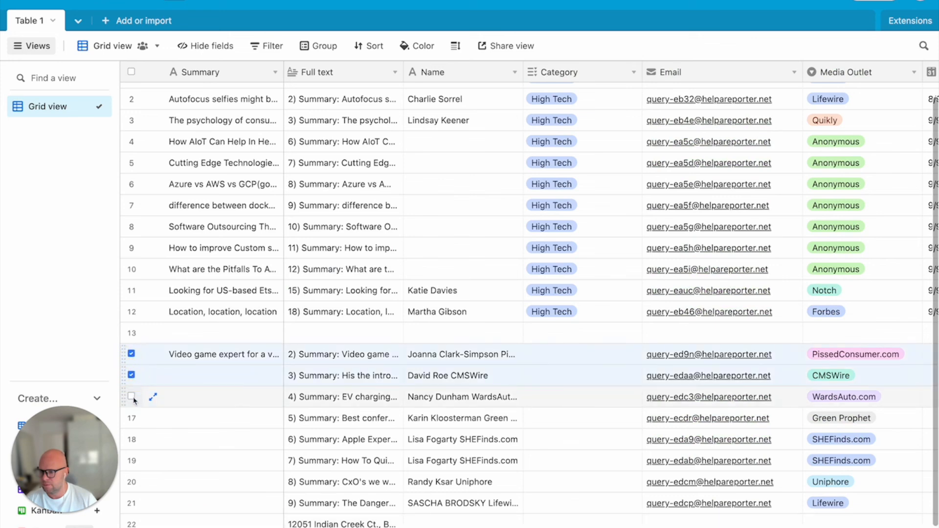
left_click(131, 418)
left_click(132, 438)
left_click(131, 460)
left_click(131, 481)
left_click(131, 503)
left_click(132, 523)
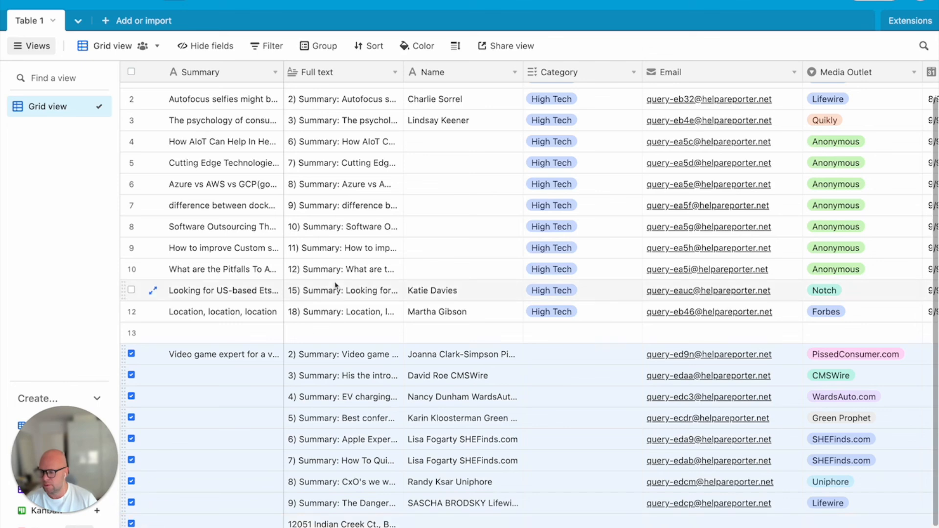
right_click(204, 405)
left_click(271, 447)
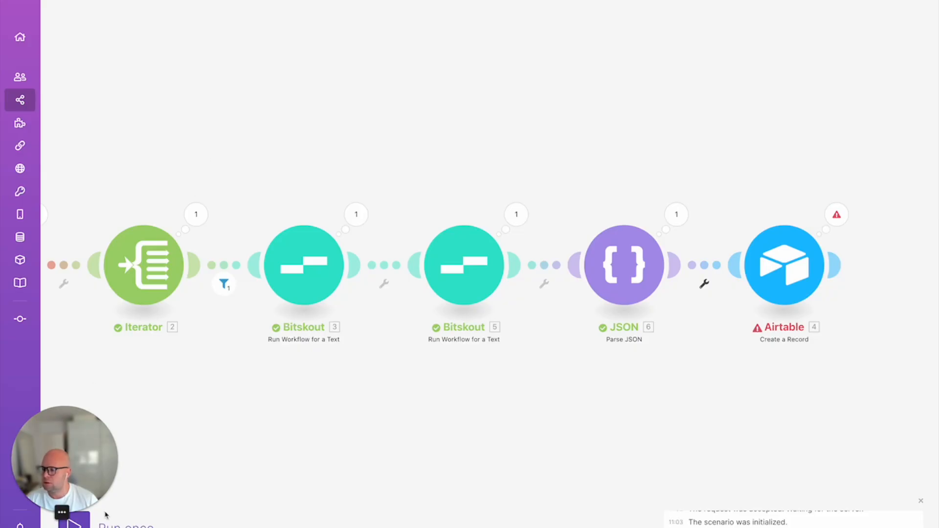
Run the Make scenario once and check the Keywords column of the new records in Airtable
left_click(78, 522)
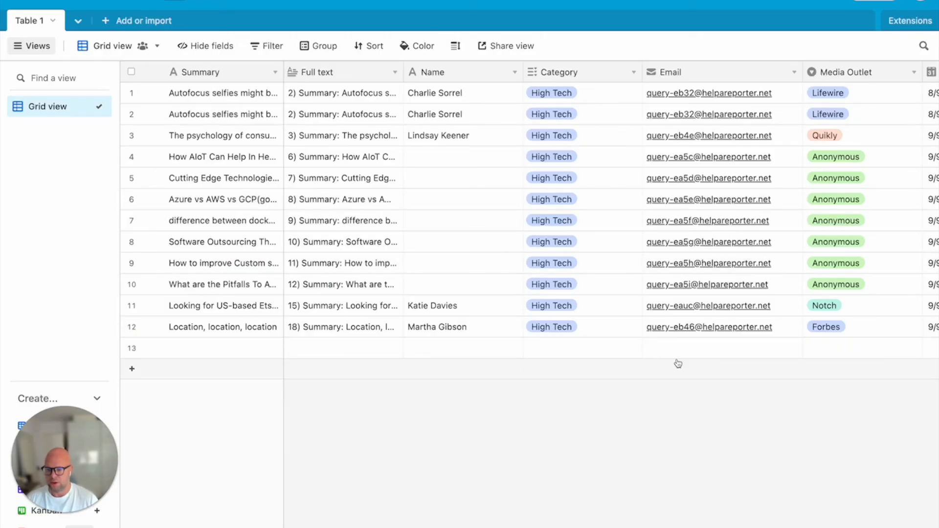
scroll(678, 363, "right", 10)
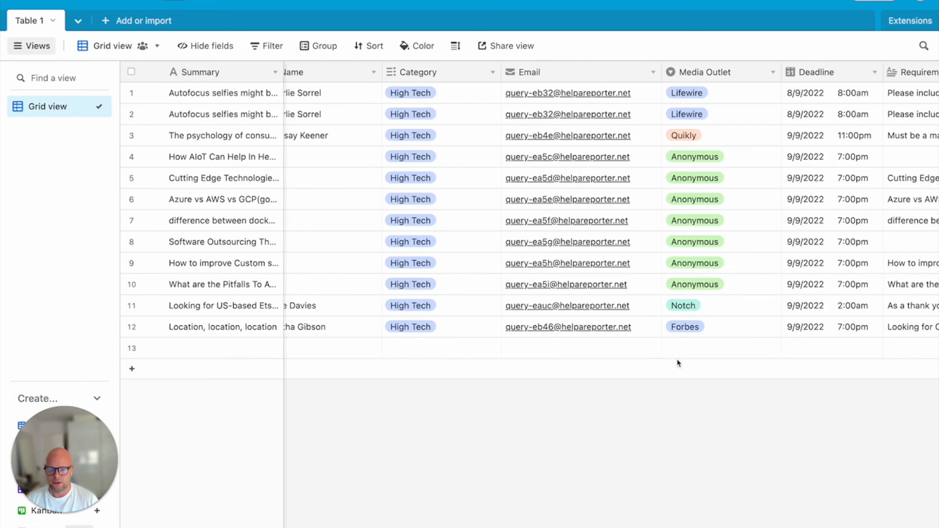
scroll(673, 357, "right", 3)
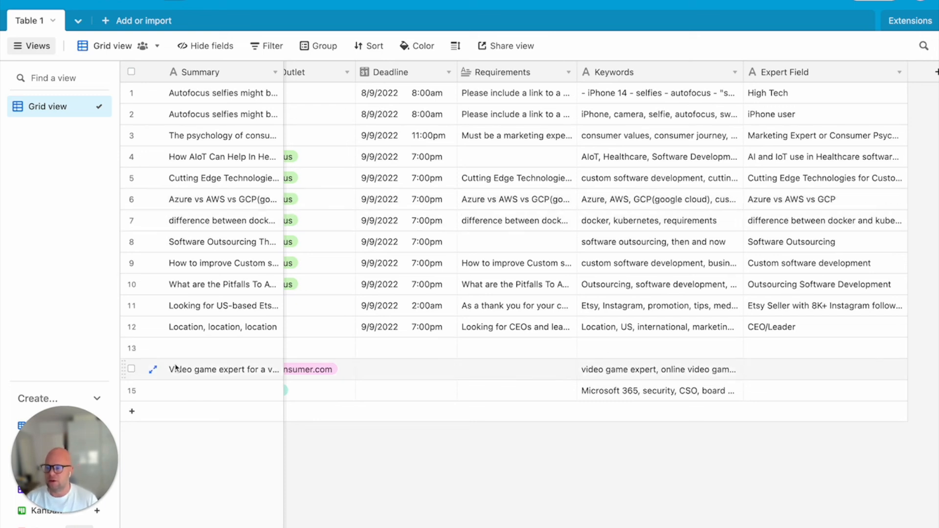
scroll(597, 362, "right", 1)
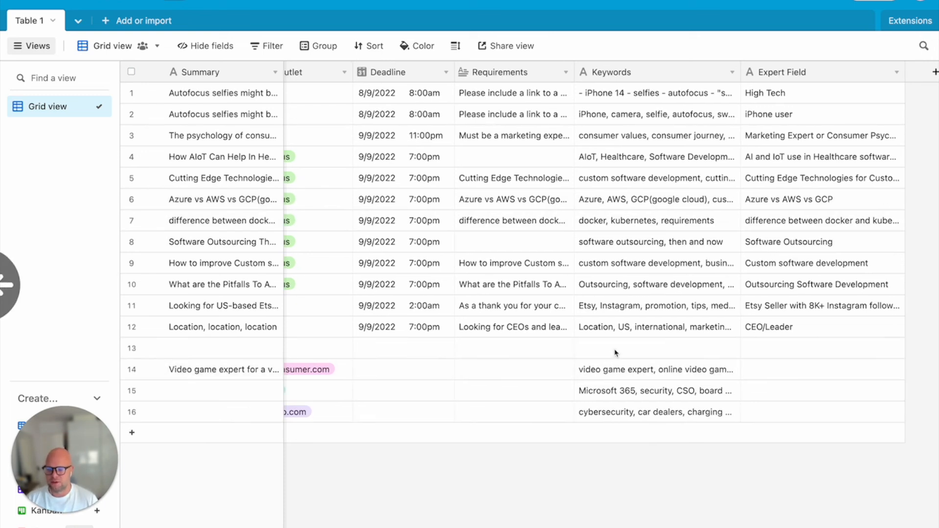